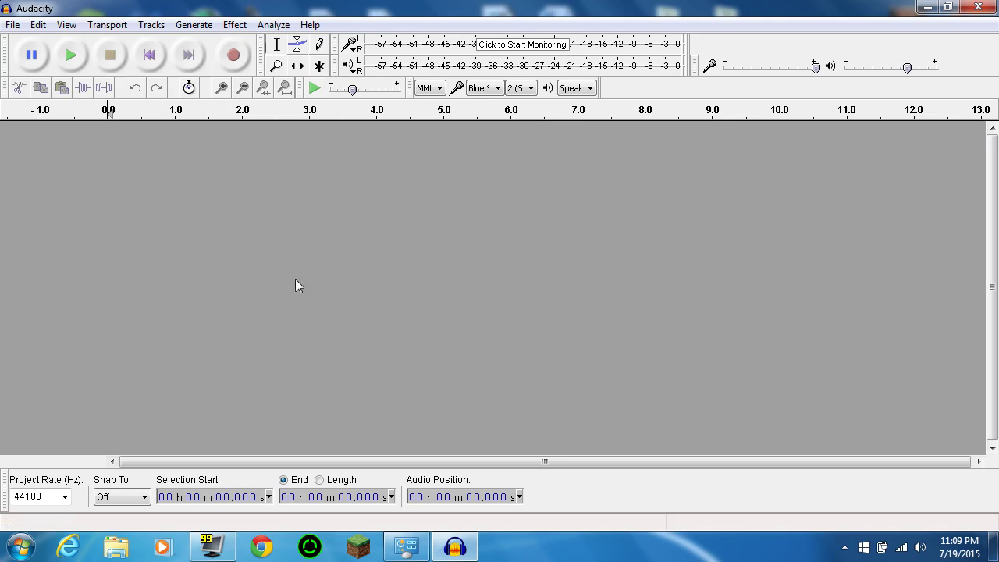
Record a roughly 10-second stereo voice clip in a new track.
click(210, 547)
click(686, 174)
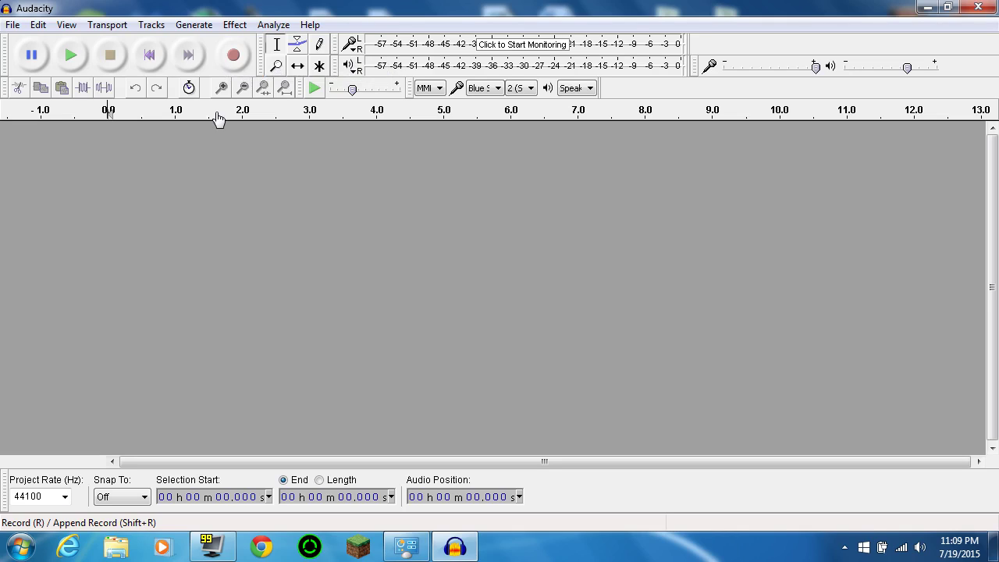
click(238, 67)
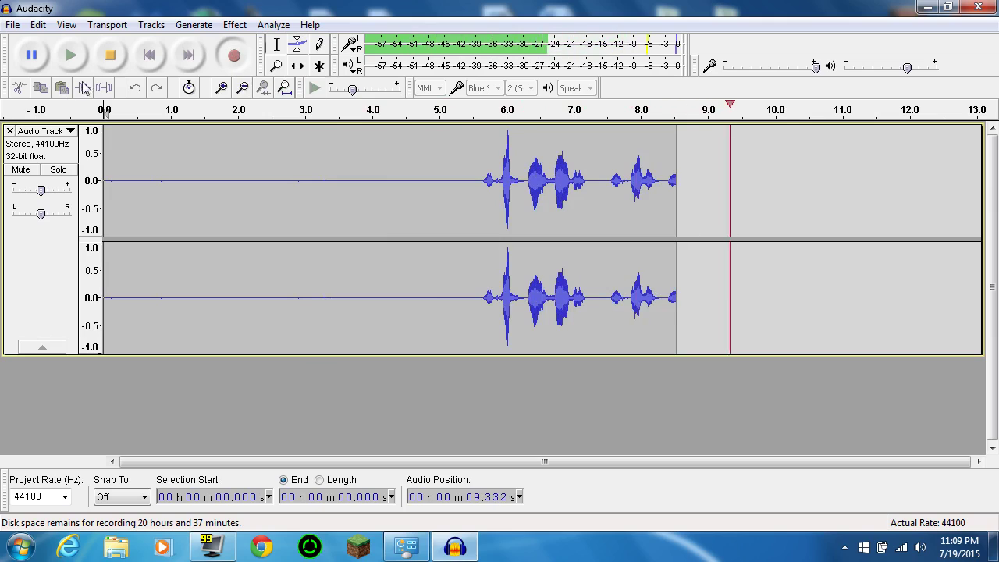
click(110, 54)
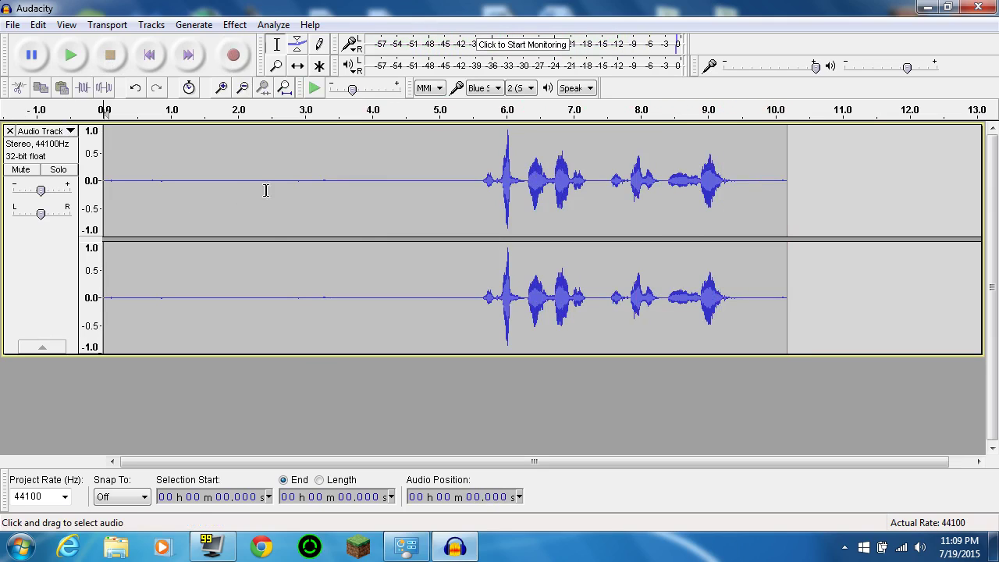
Play the new recording back from the very start of the clip.
click(116, 202)
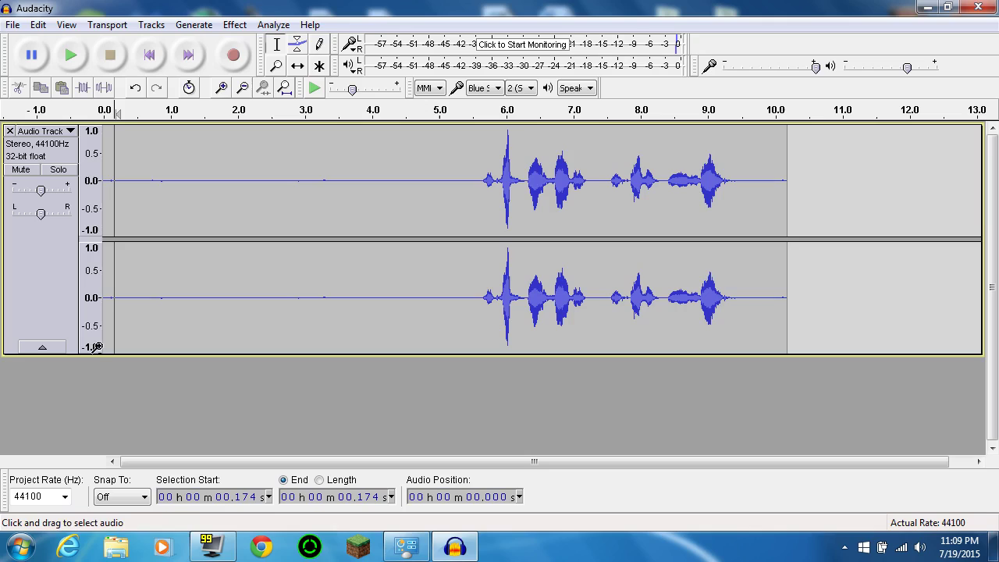
click(105, 287)
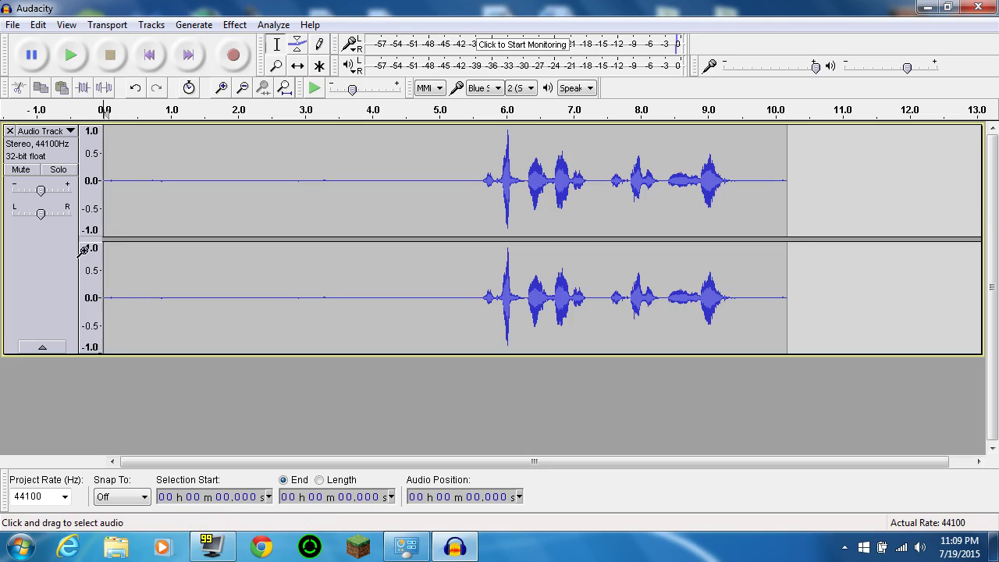
key(space)
Capture a Noise Reduction noise profile from the silent lead-in before the speech.
mouse_move(107, 153)
mouse_down()
mouse_move(423, 152)
mouse_move(476, 137)
mouse_up()
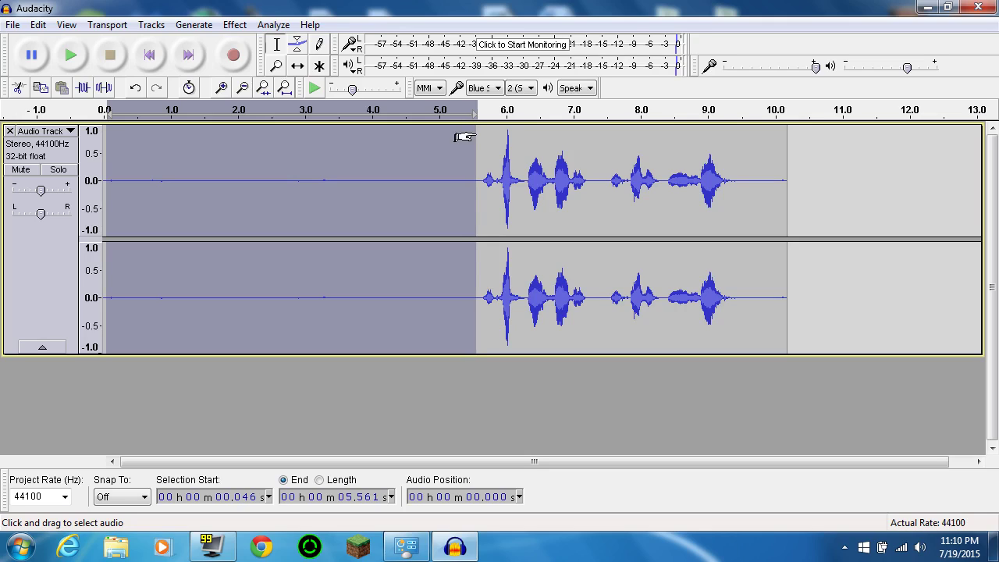
click(235, 25)
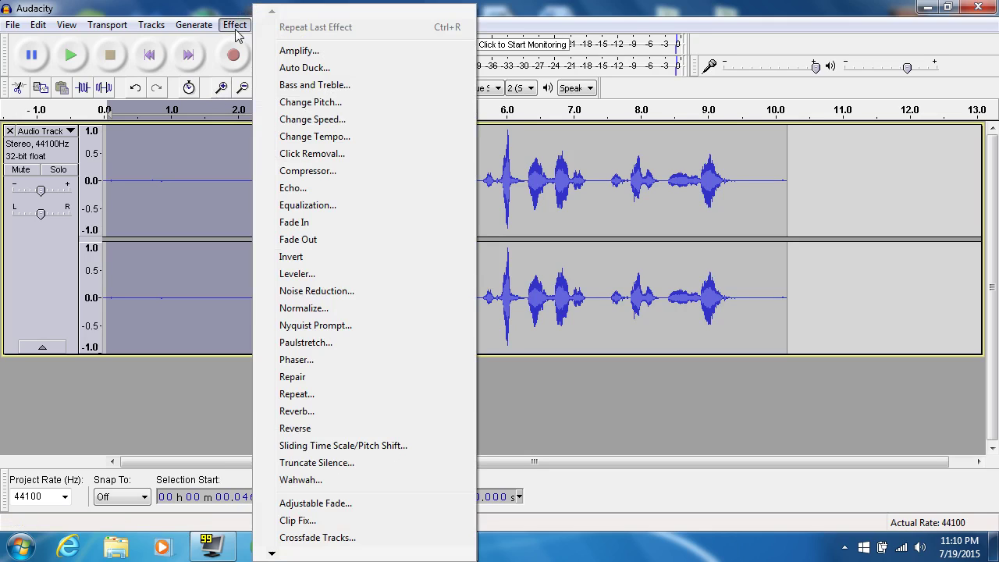
click(313, 293)
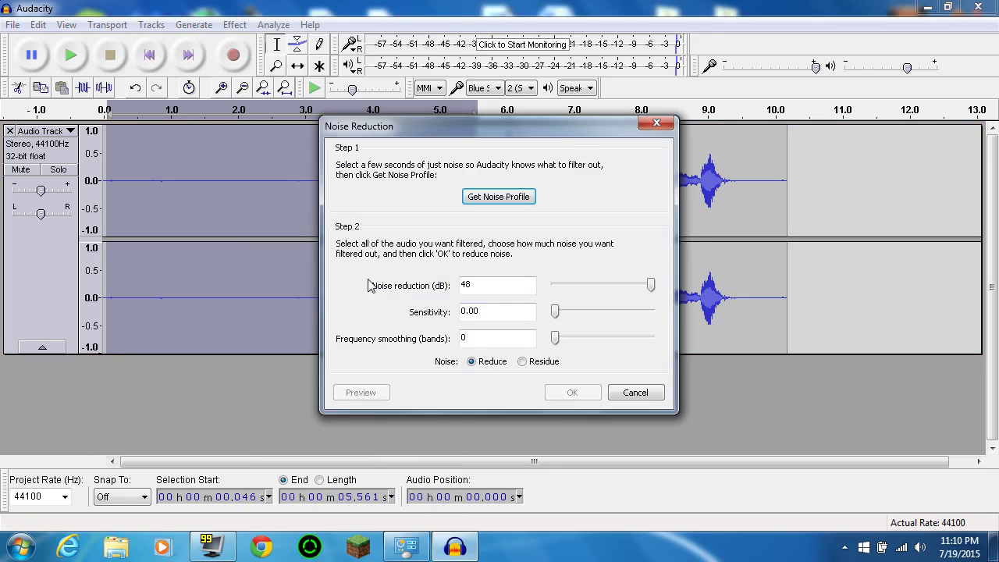
click(521, 198)
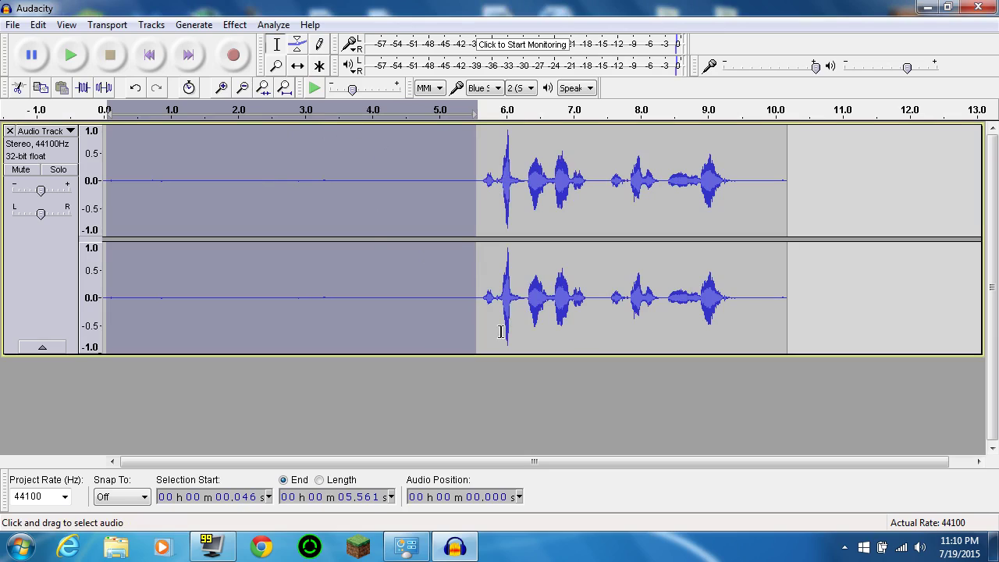
Apply Noise Reduction at 48 dB to the entire 10.173-second clip.
double_click(373, 220)
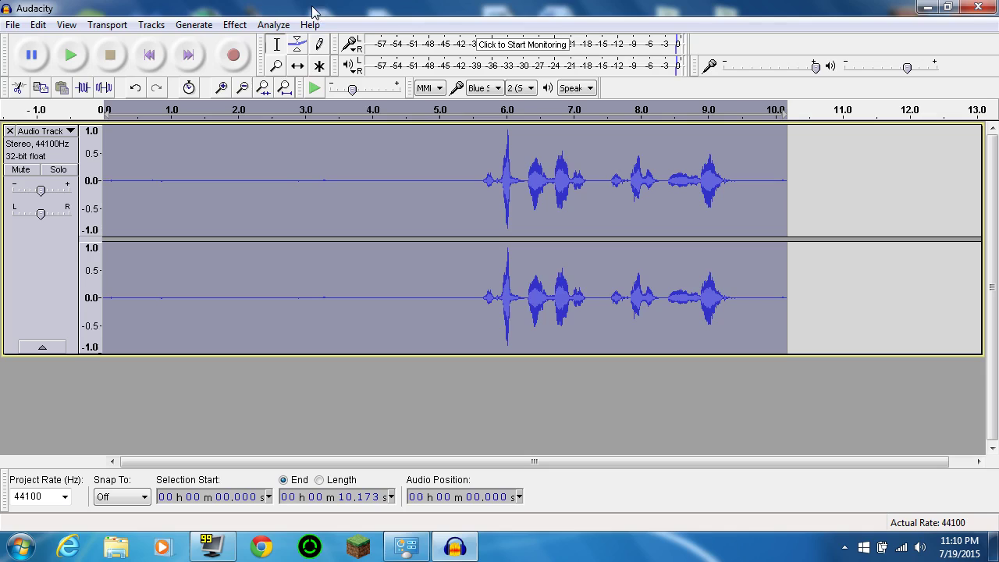
click(243, 29)
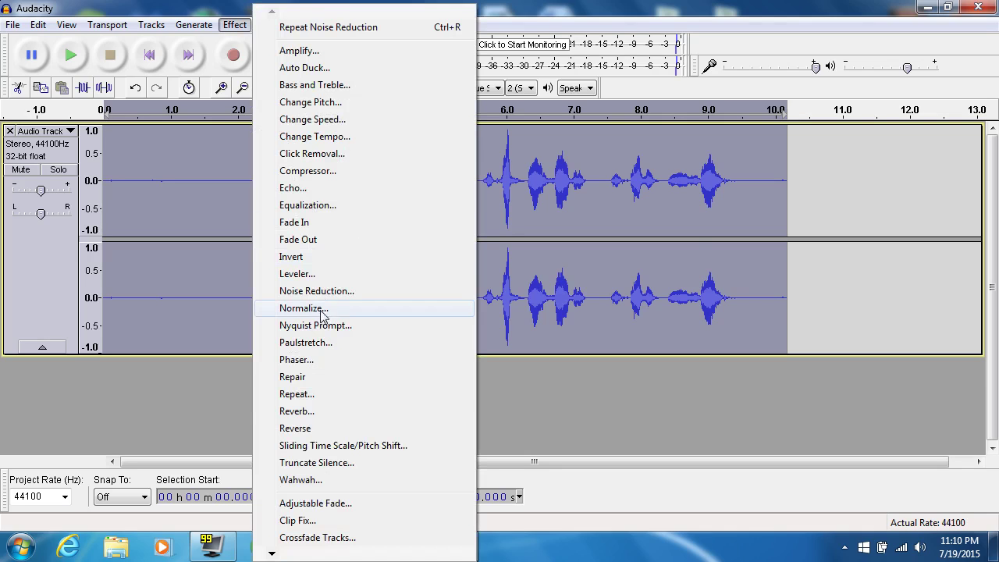
click(374, 288)
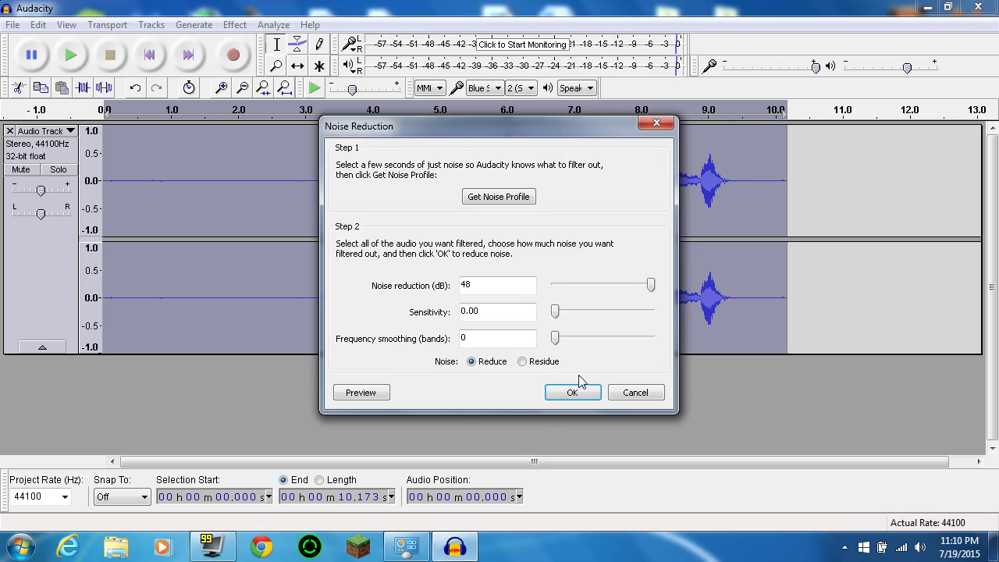
click(576, 394)
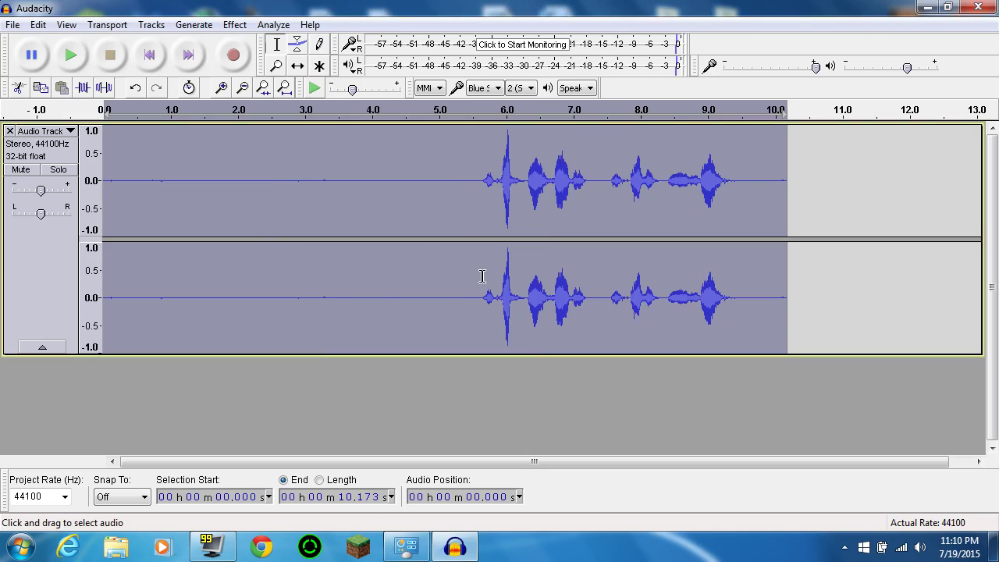
Delete the silent opening from 0 to 5.561 s, where the speech begins.
click(474, 179)
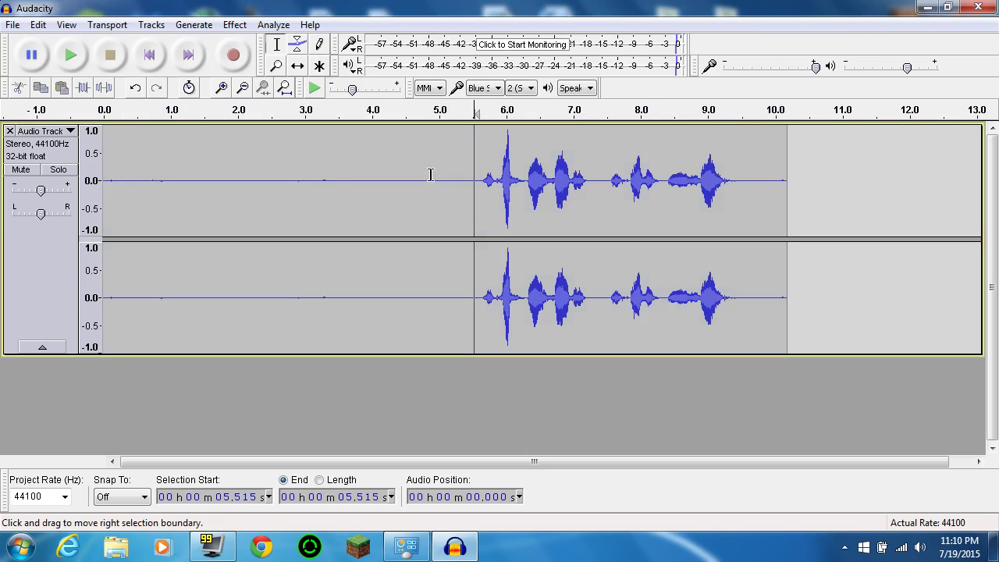
click(477, 162)
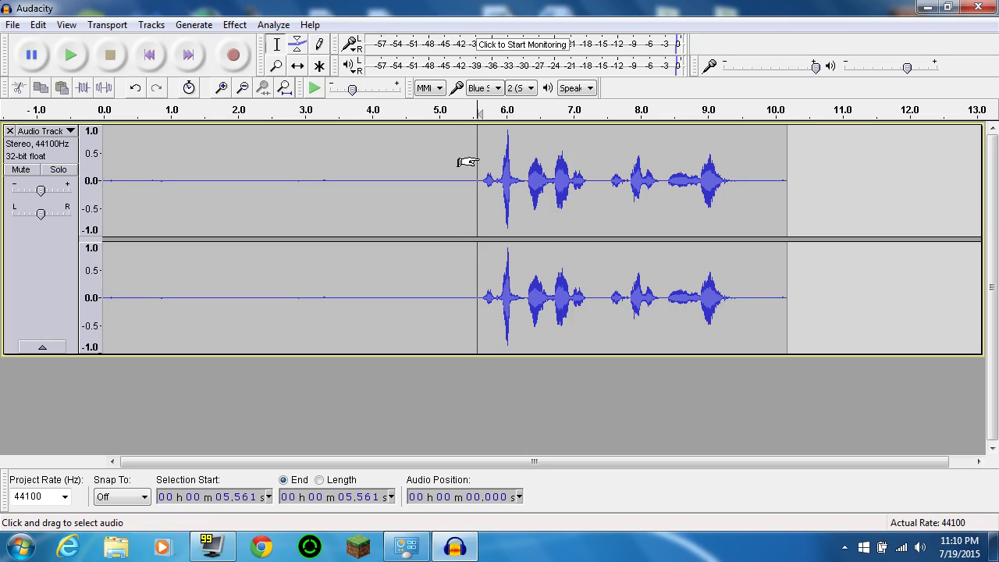
drag(468, 162, 8, 169)
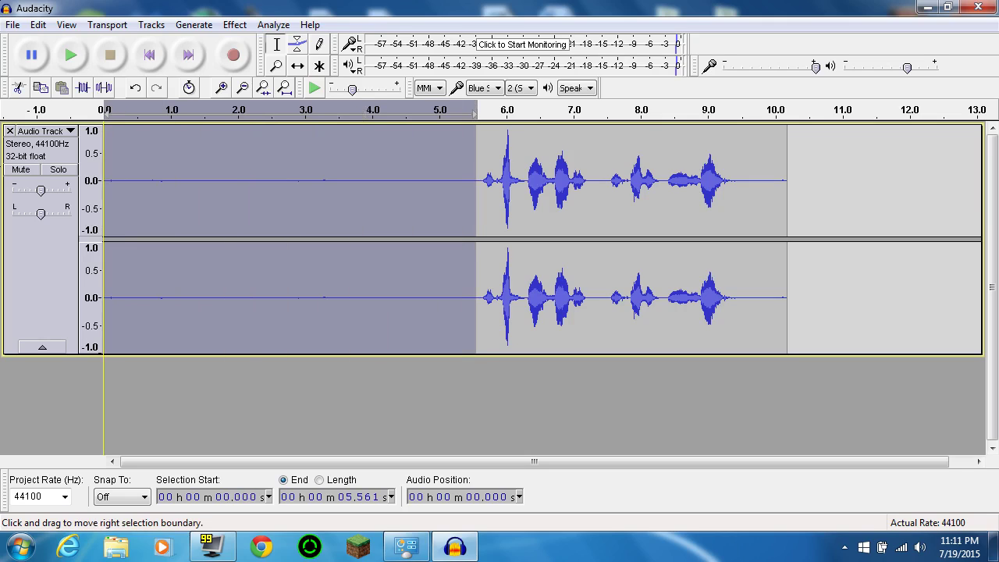
click(38, 24)
click(65, 100)
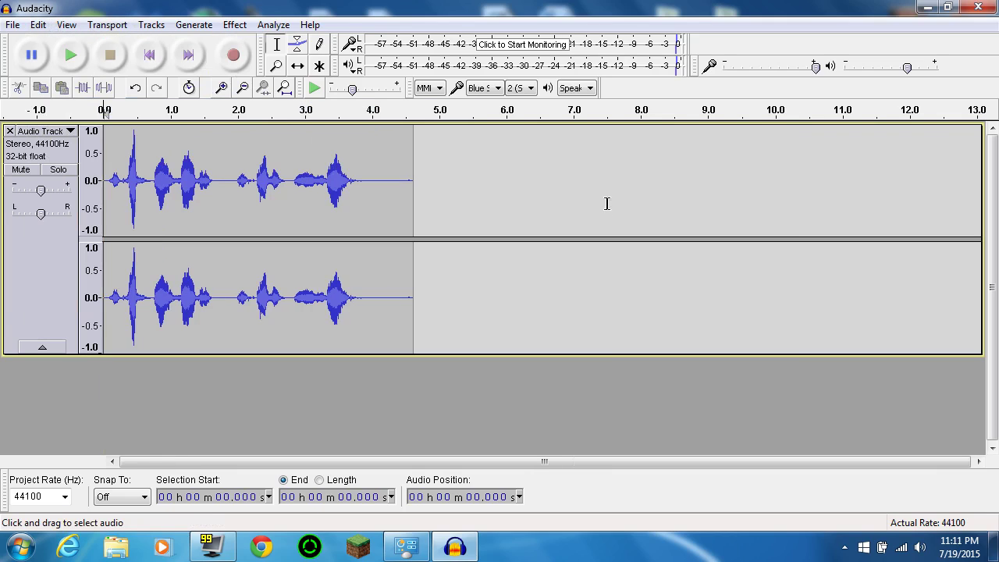
Delete the trailing silence and play the trimmed 3.9-second clip from the start.
drag(409, 185, 365, 194)
click(38, 24)
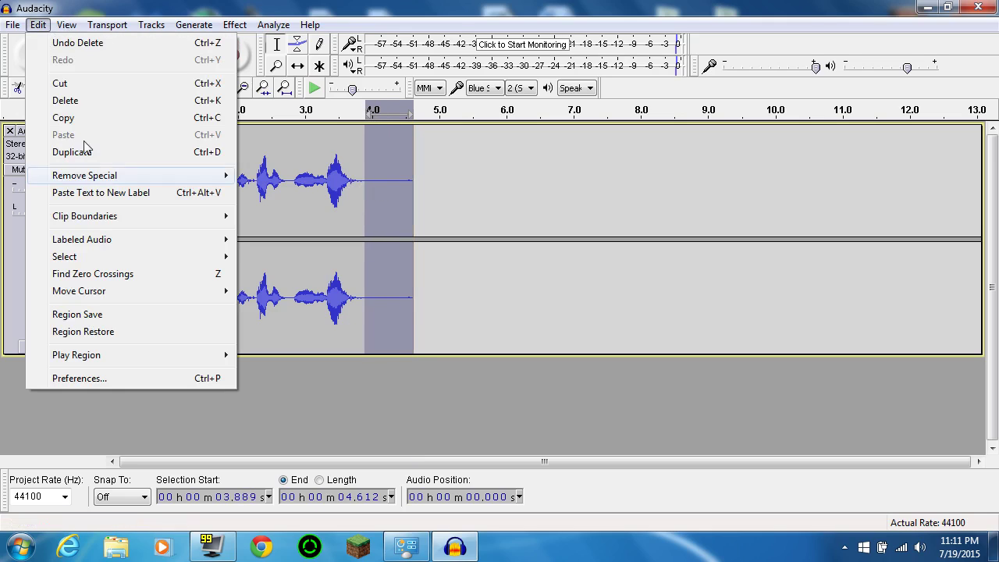
click(66, 100)
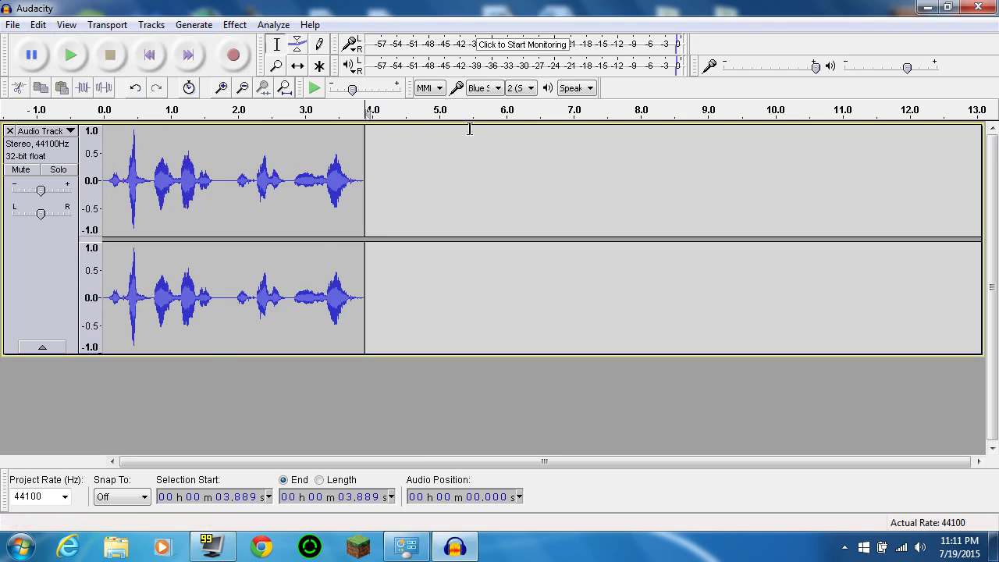
click(101, 158)
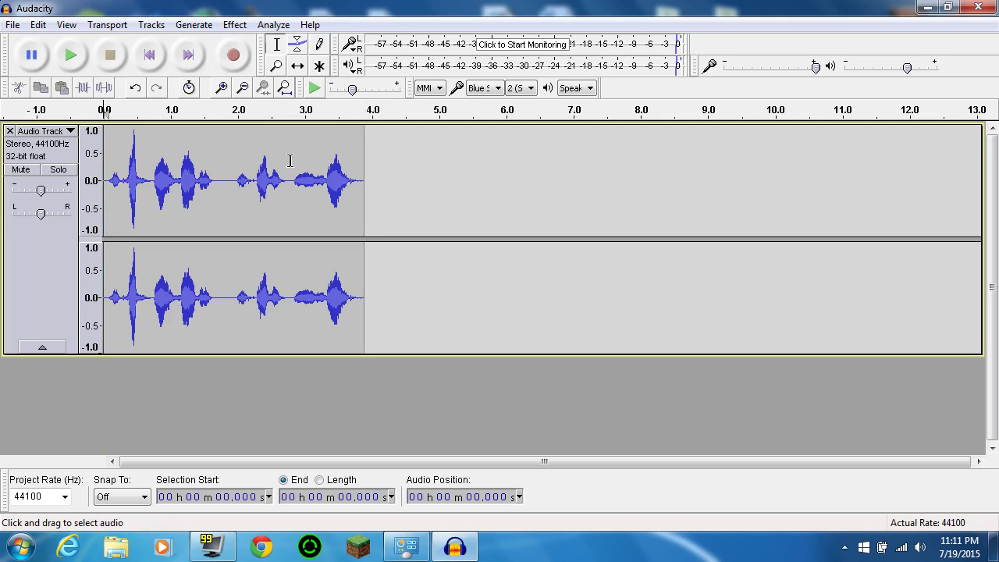
key(space)
Run Normalize on the 3.889-second clip with -1.0 dB peak and Remove DC offset.
click(234, 24)
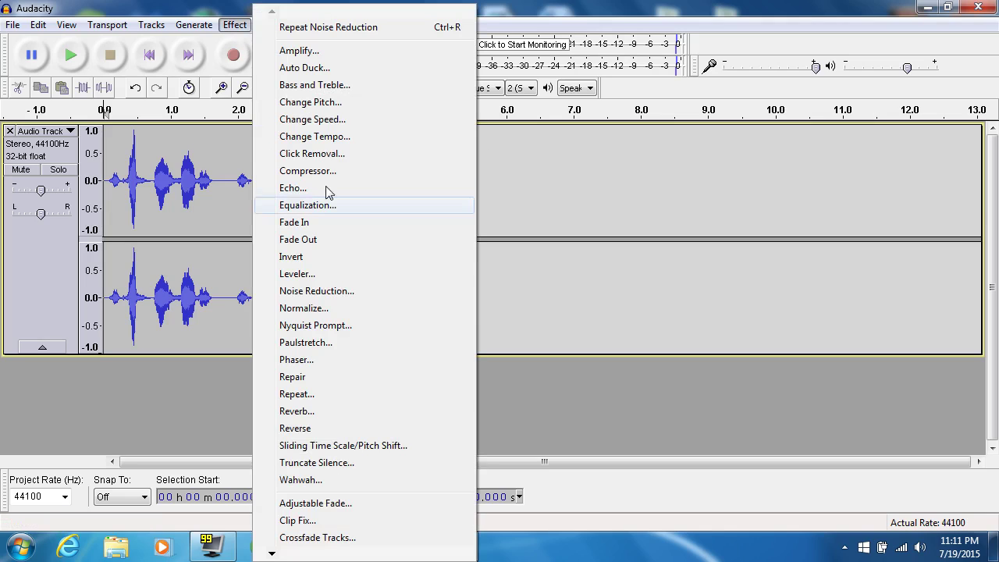
click(306, 308)
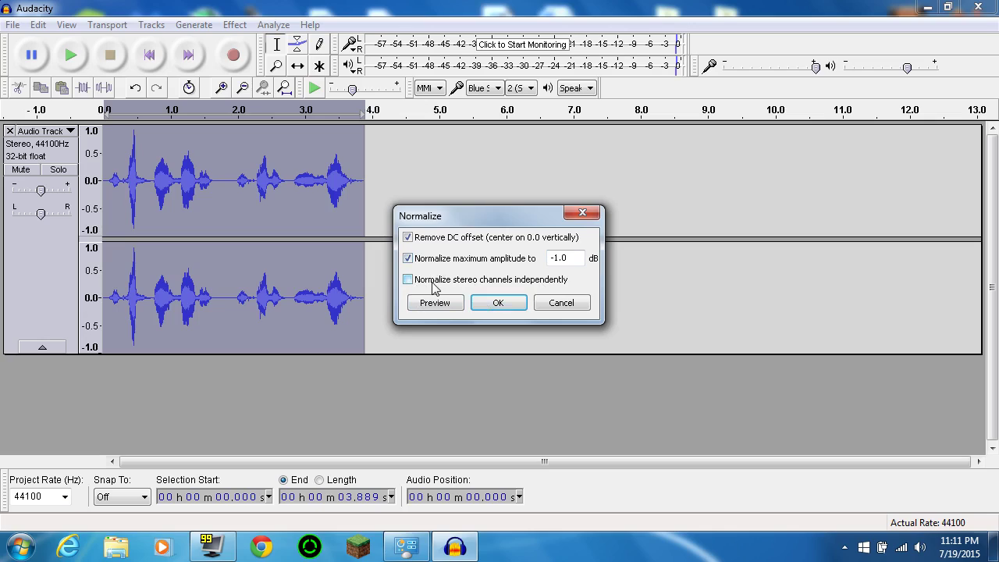
click(499, 305)
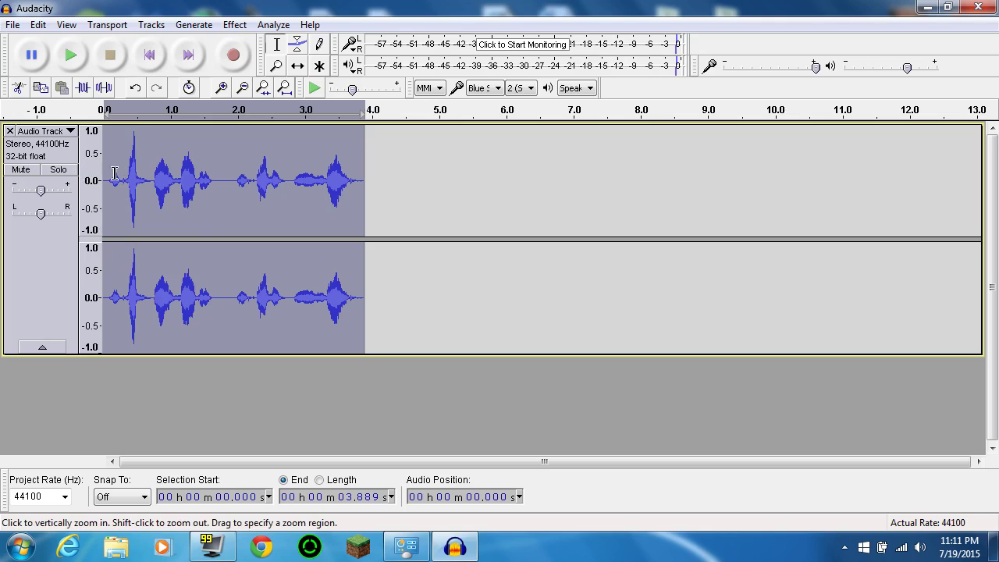
Apply the Dynamic Range Compressor with a -17 dB threshold and 2:1 ratio.
click(235, 24)
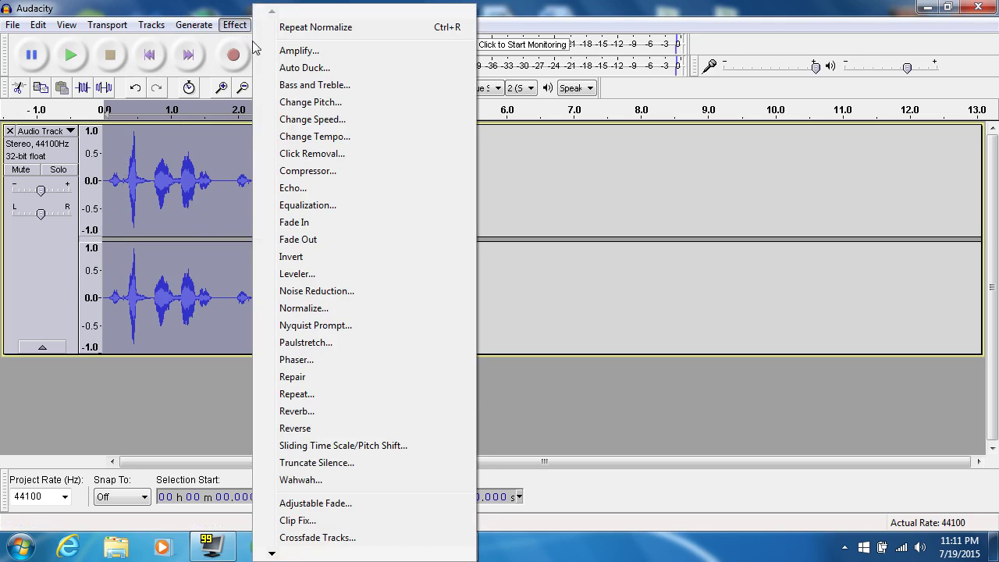
click(308, 172)
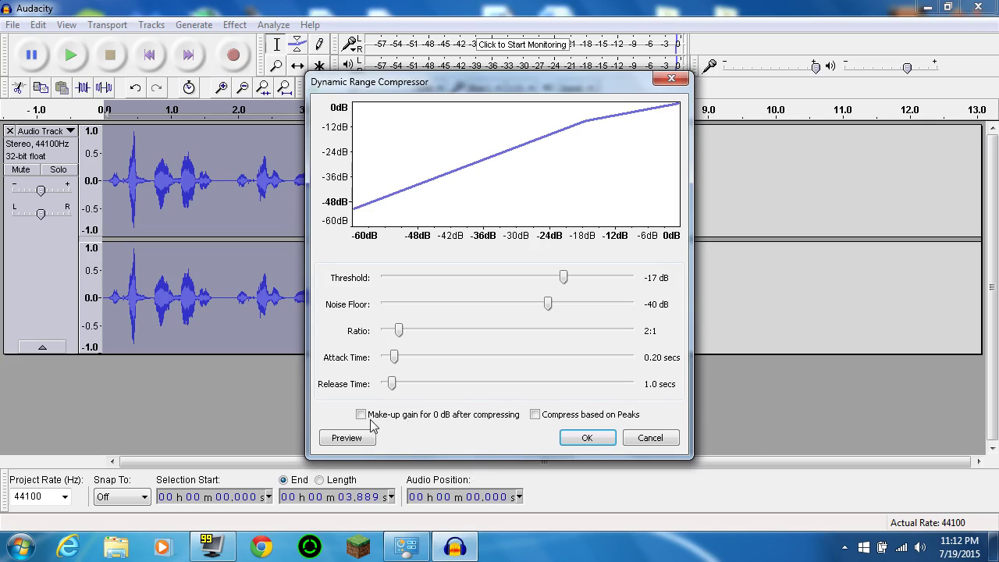
click(587, 437)
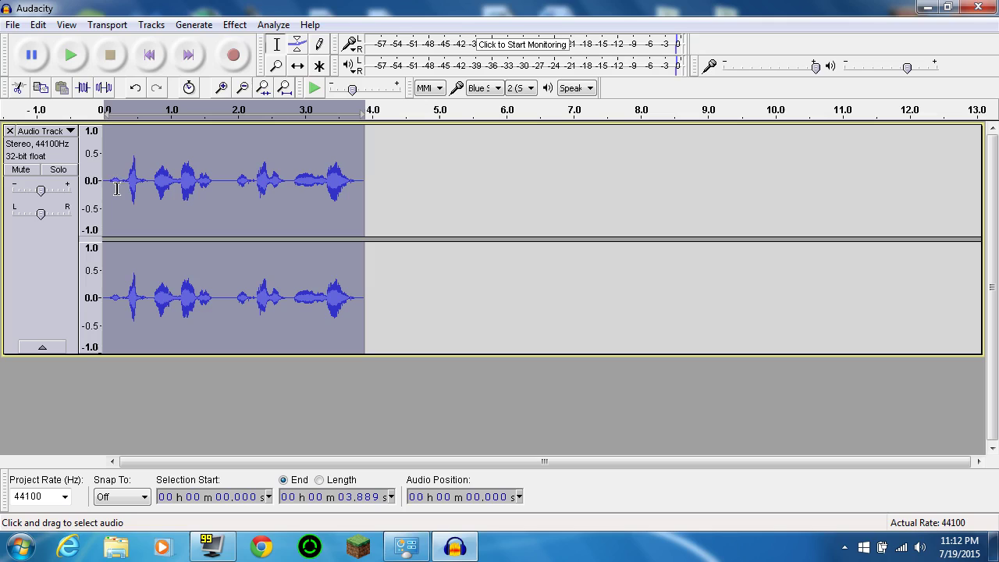
Zoom the waveform vertically and play the compressed clip from the start.
click(100, 162)
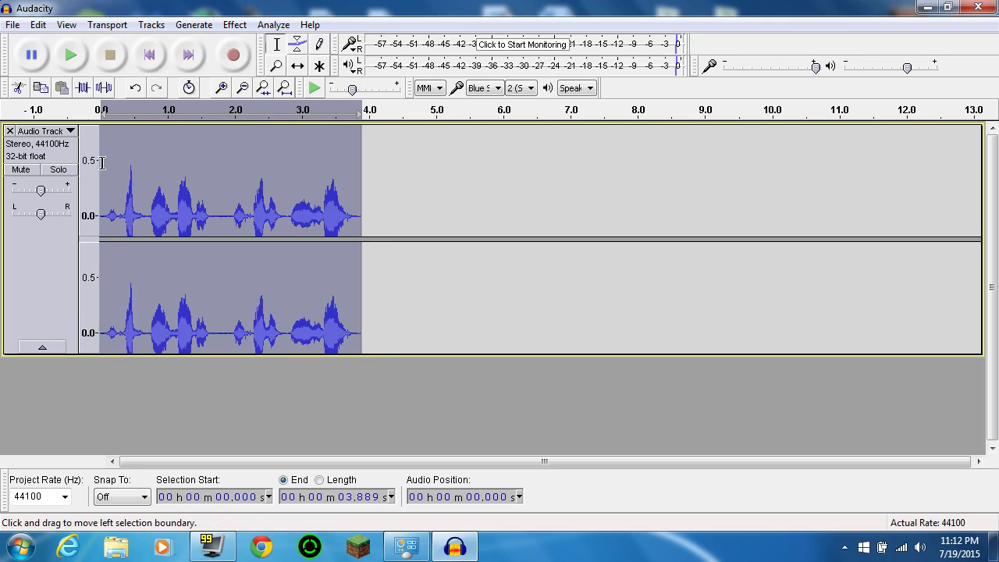
click(106, 162)
key(space)
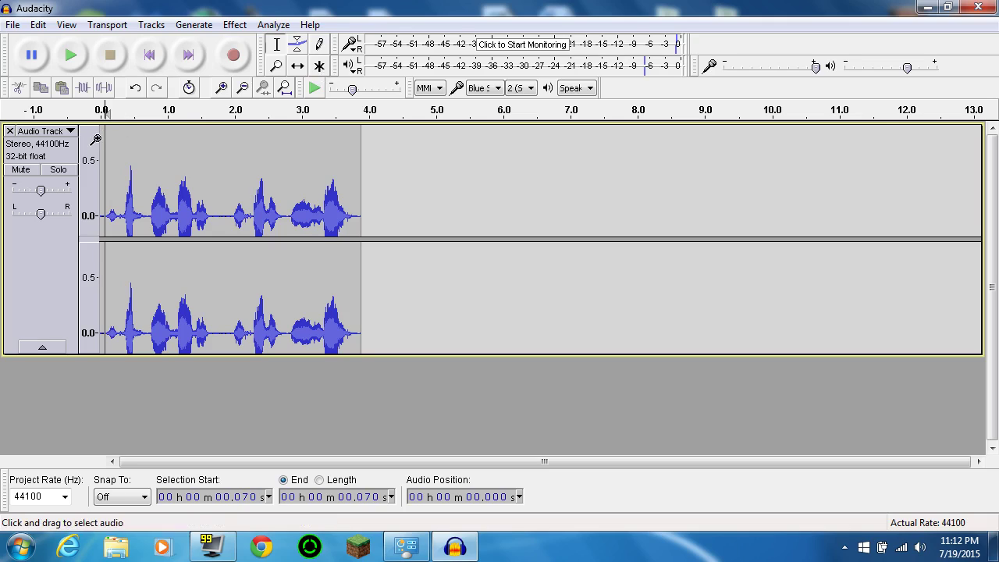
click(100, 139)
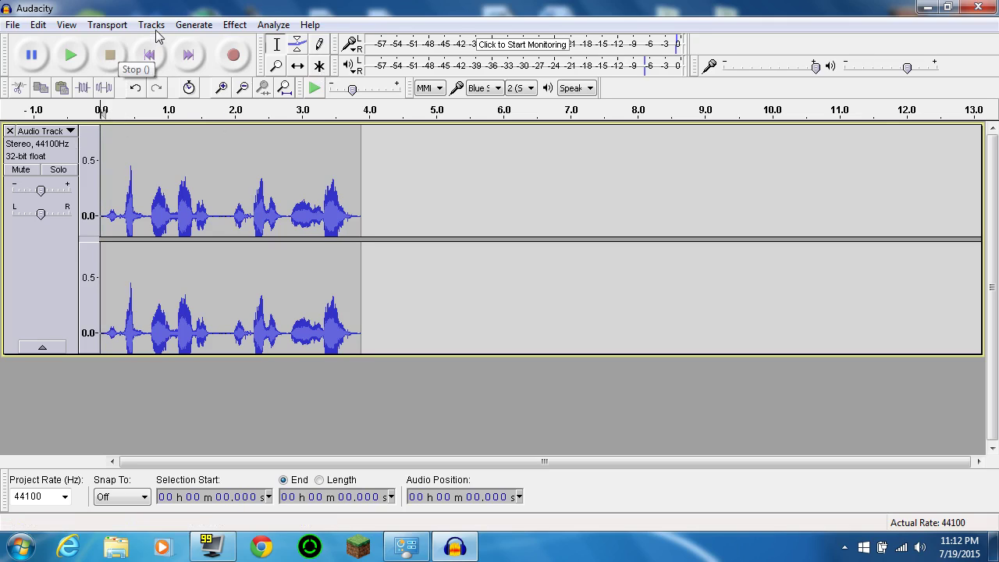
Apply Equalization with the Bass Boost curve to the whole clip.
click(234, 24)
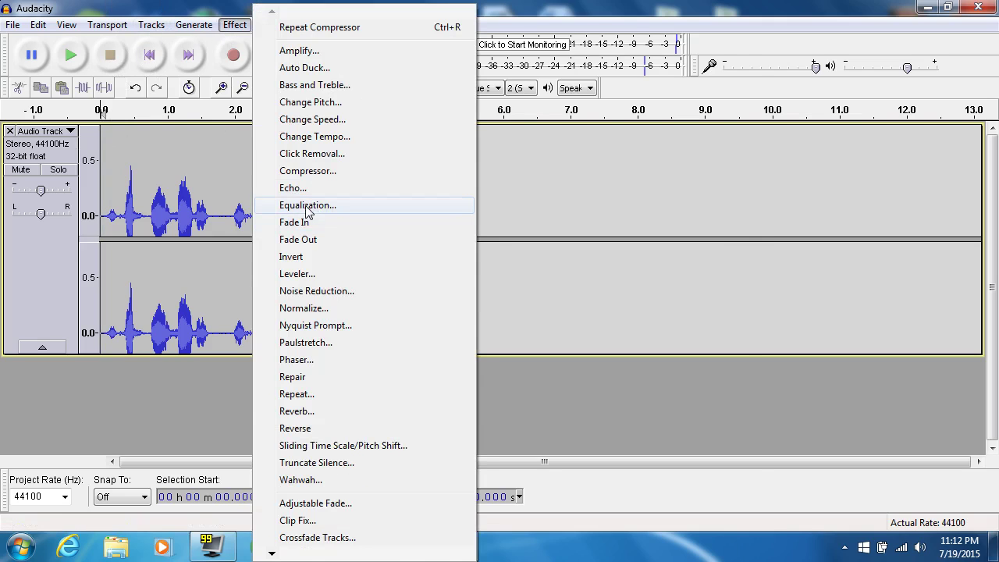
click(308, 207)
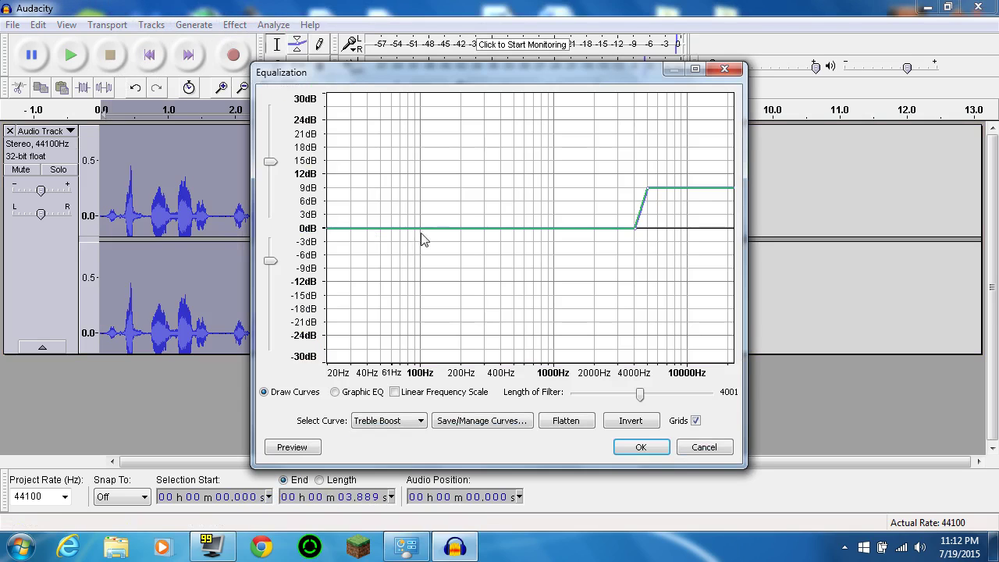
click(380, 421)
click(380, 479)
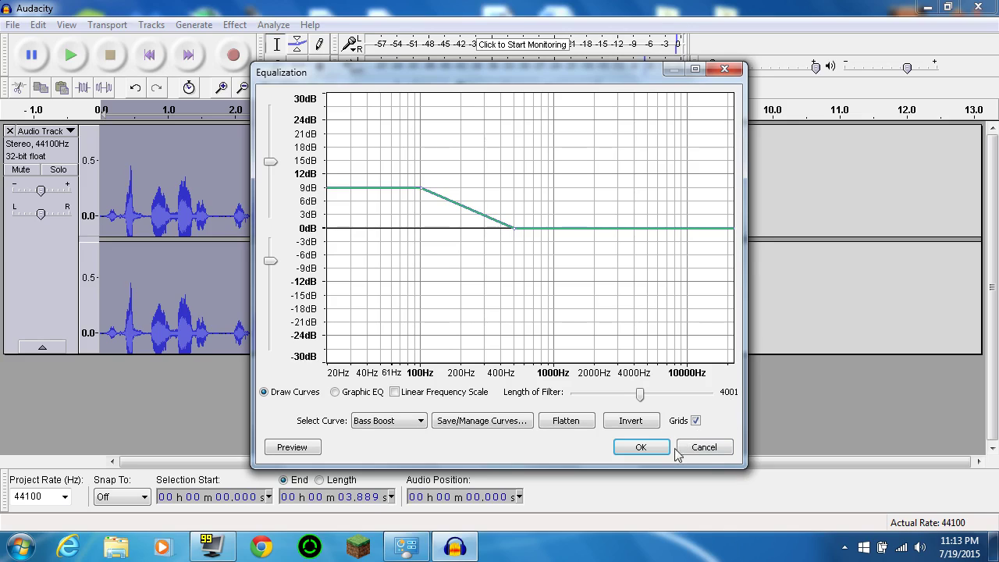
click(639, 447)
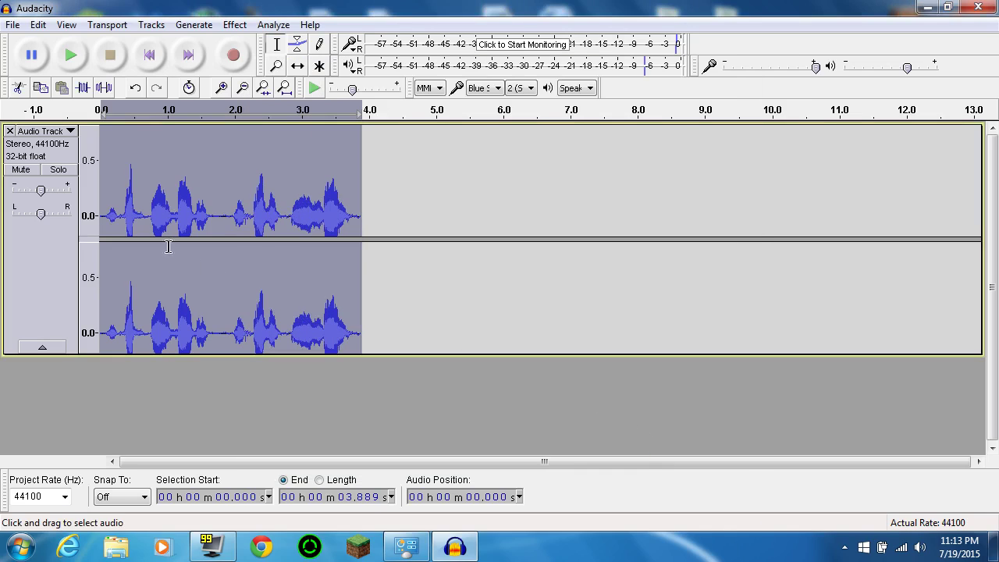
Play the bass-boosted clip from near its start.
click(107, 188)
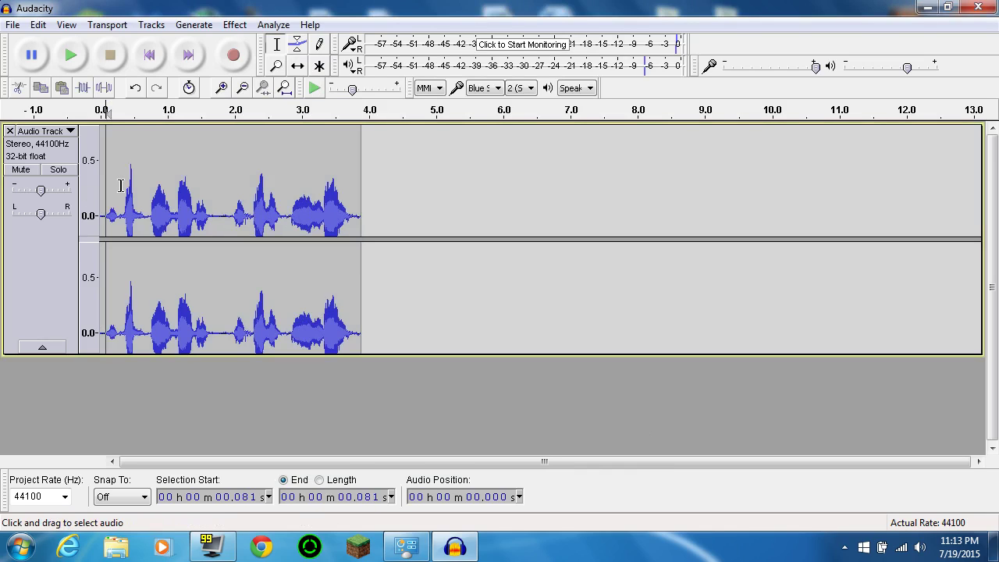
key(space)
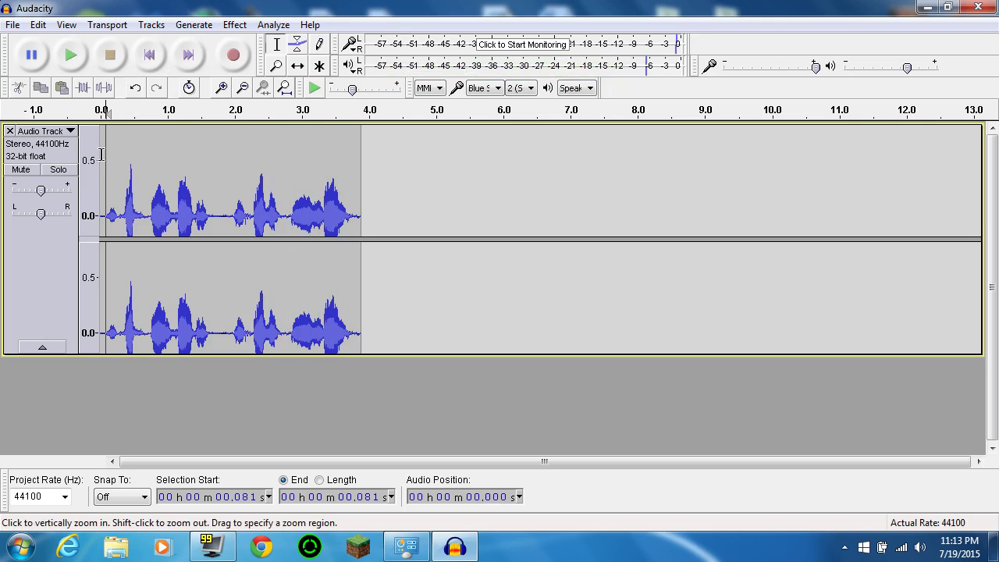
click(101, 155)
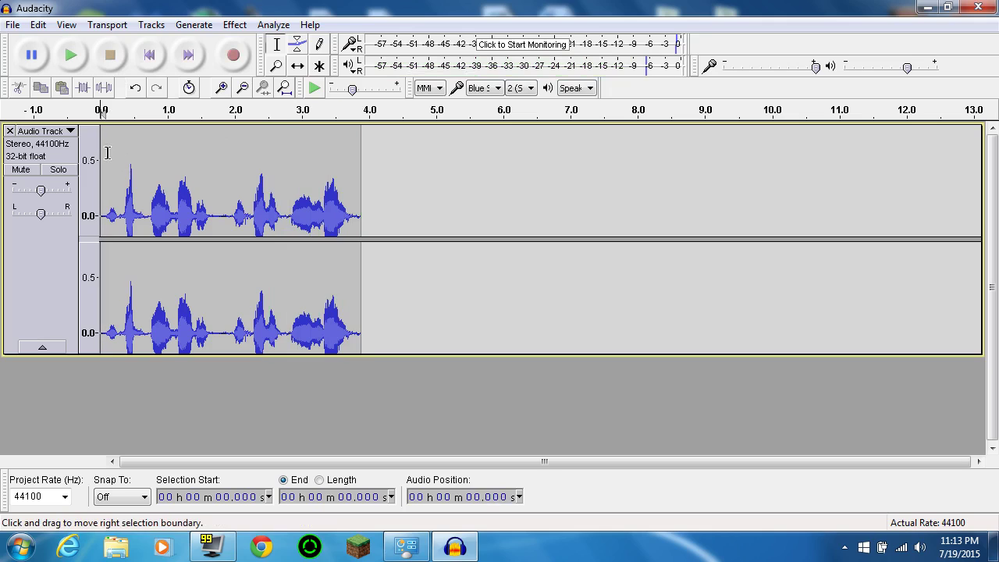
Apply Equalization with the Treble Boost curve to the whole clip.
click(230, 25)
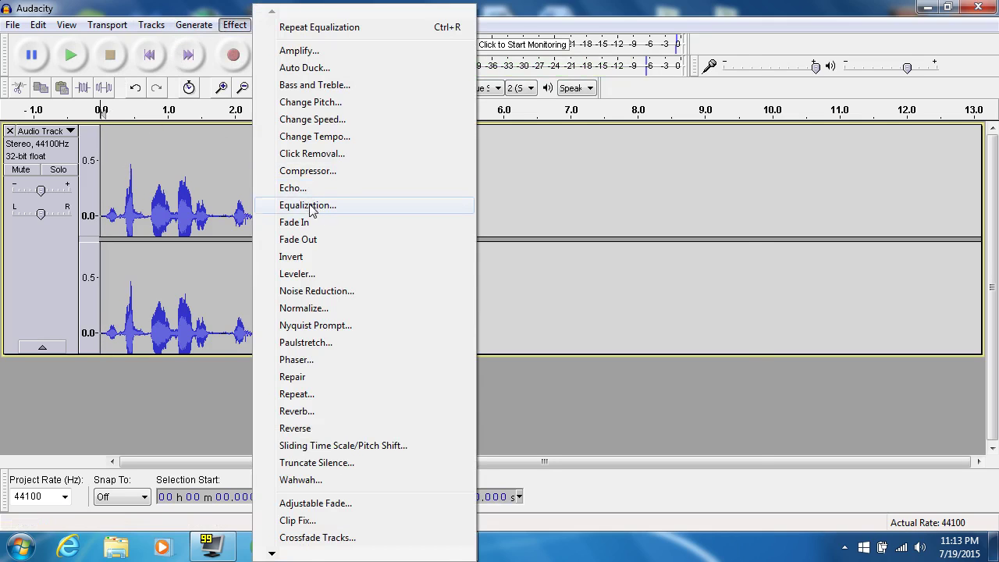
click(308, 205)
click(388, 421)
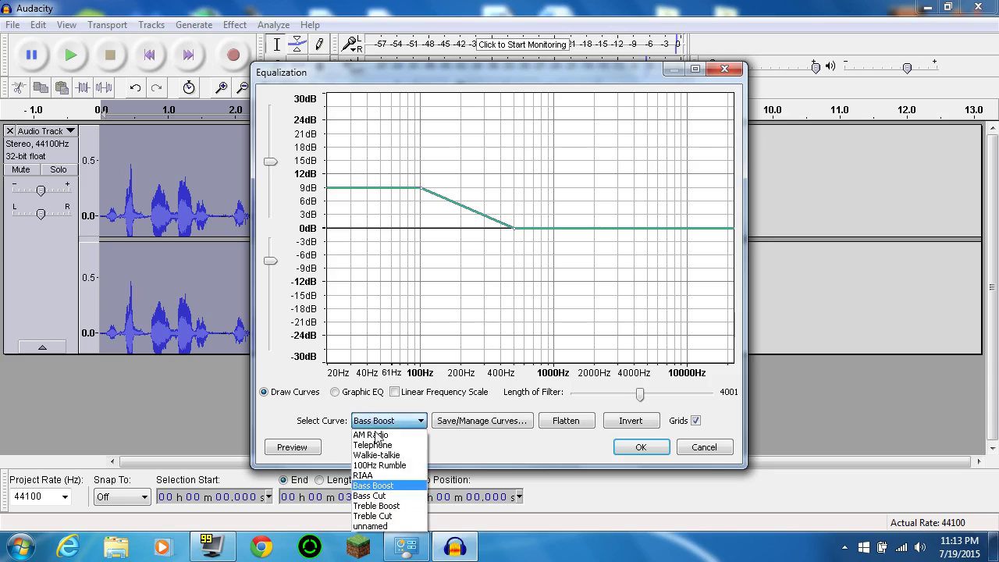
click(376, 505)
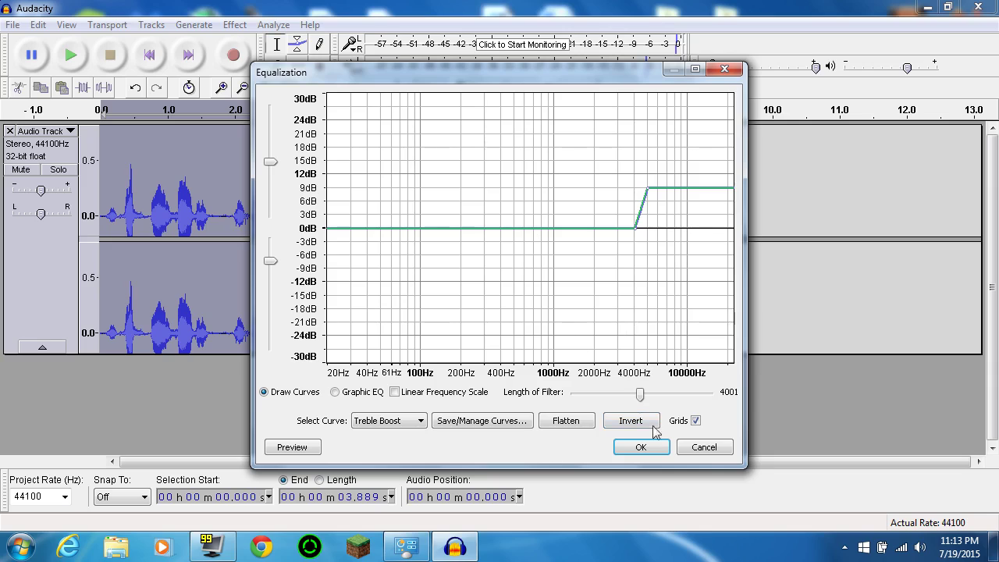
click(640, 448)
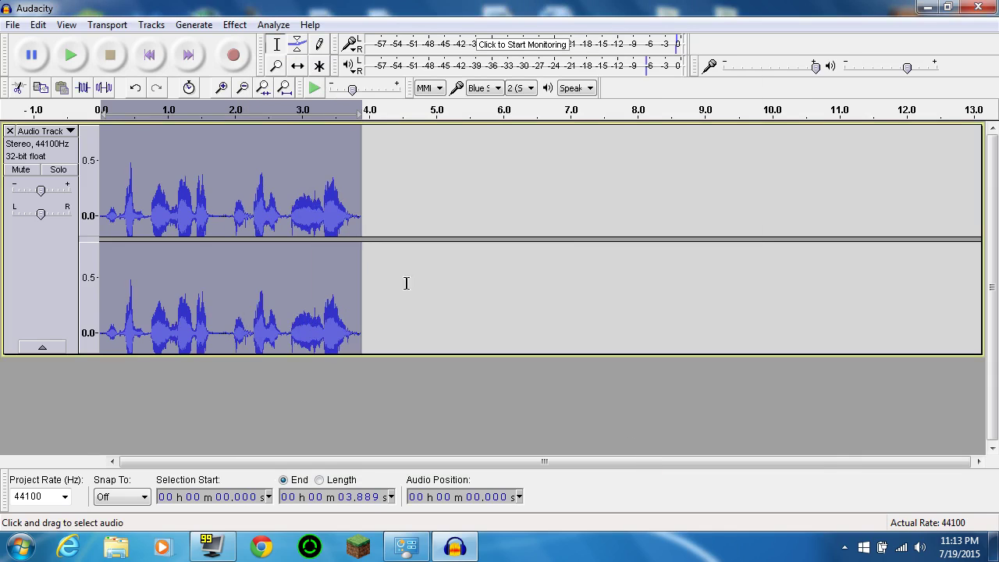
Play the treble-boosted clip from near its start.
click(109, 211)
key(space)
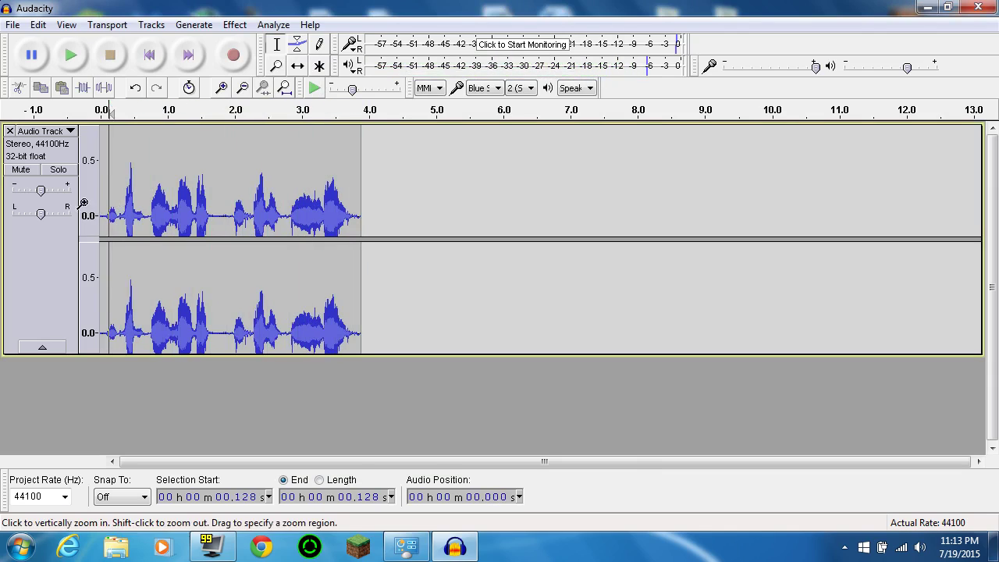
click(101, 167)
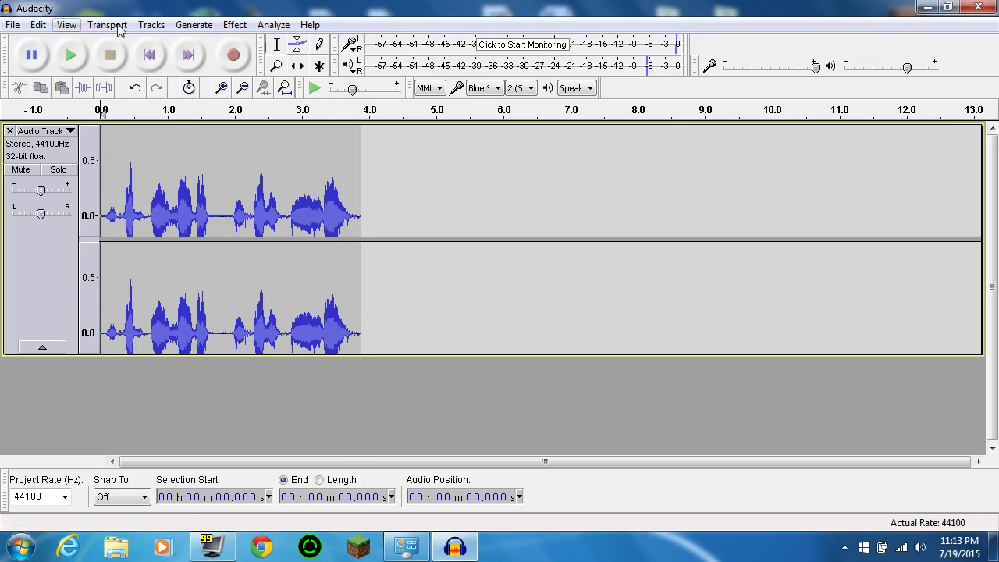
Normalize the clip to a -1.0 dB peak with DC offset removed.
click(235, 25)
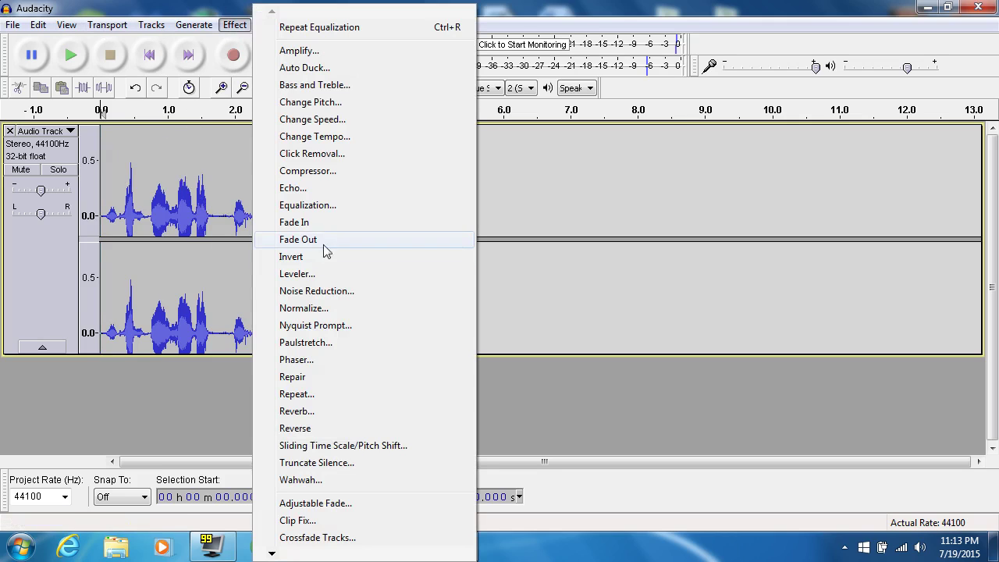
click(320, 306)
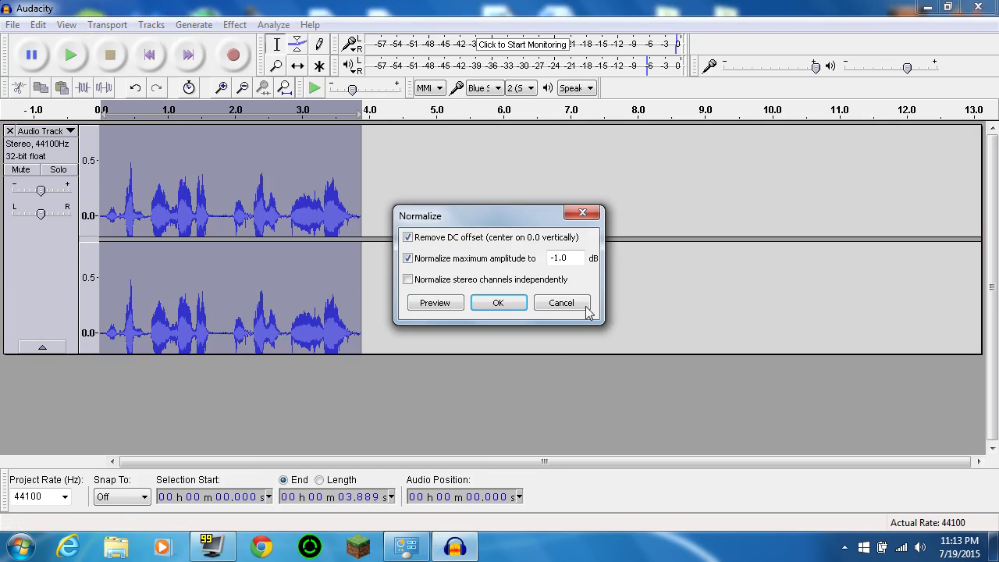
click(518, 302)
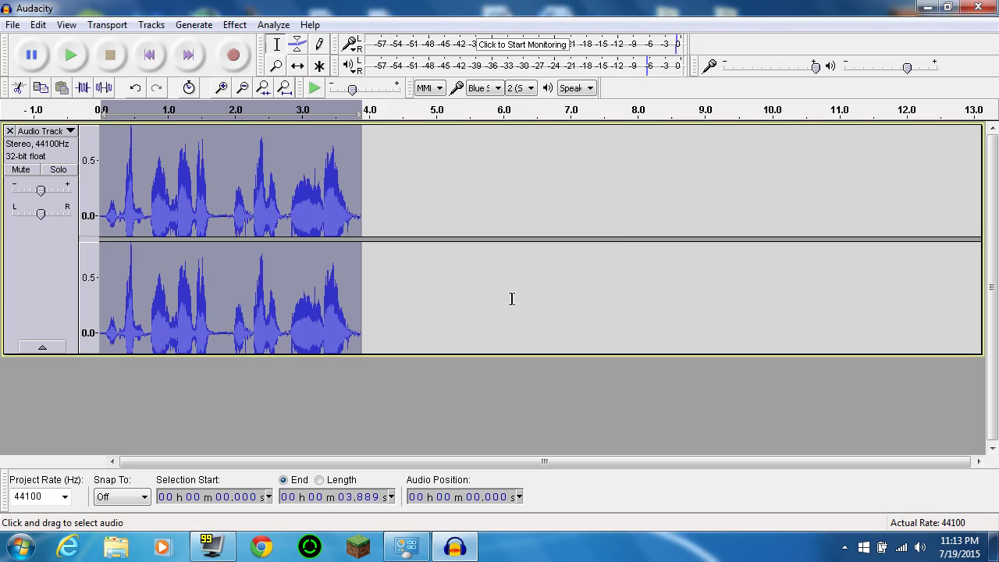
Zoom in vertically to check the peaks, restore the scale, and play the clip.
click(90, 173)
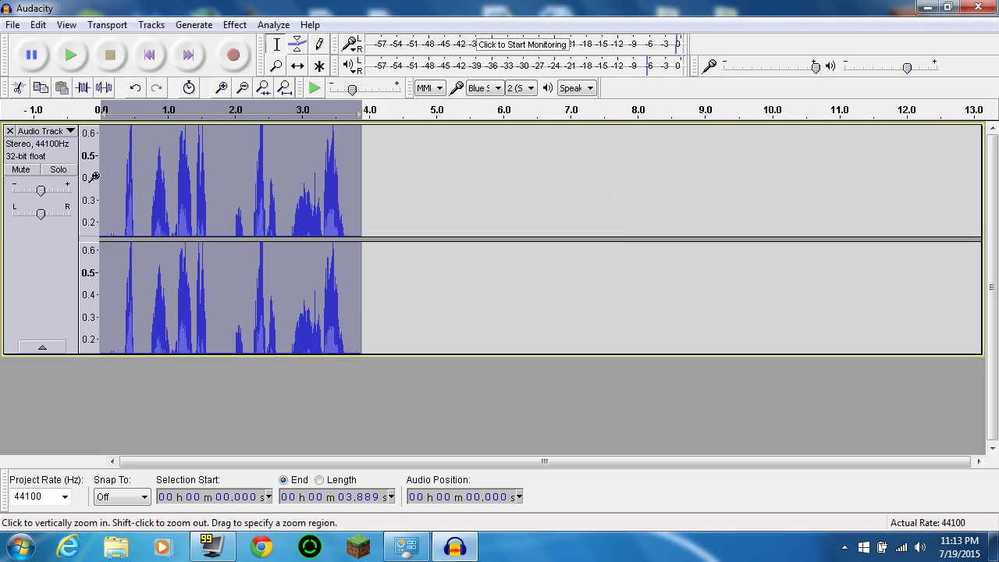
click(90, 178)
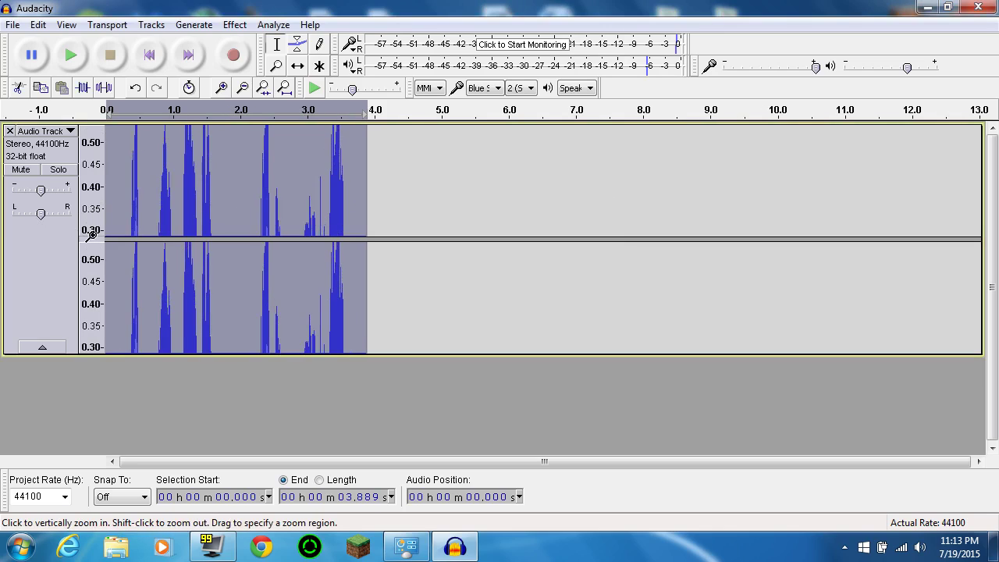
shift+click(90, 259)
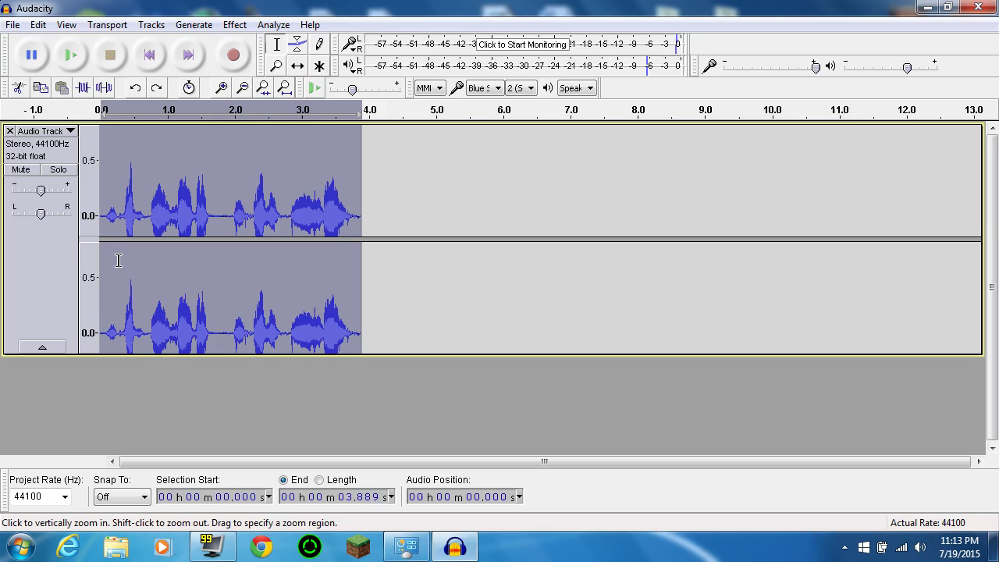
click(105, 217)
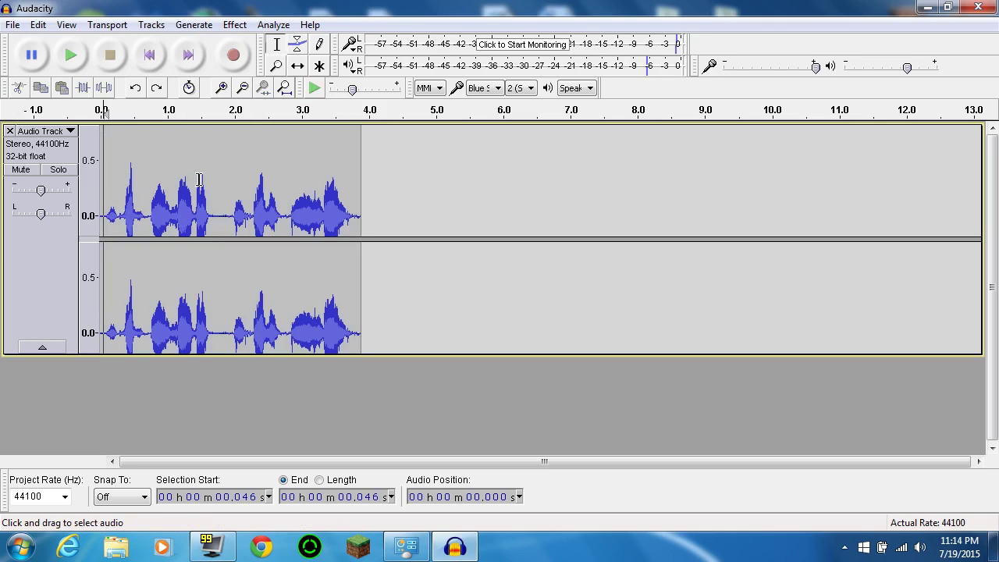
key(space)
click(234, 24)
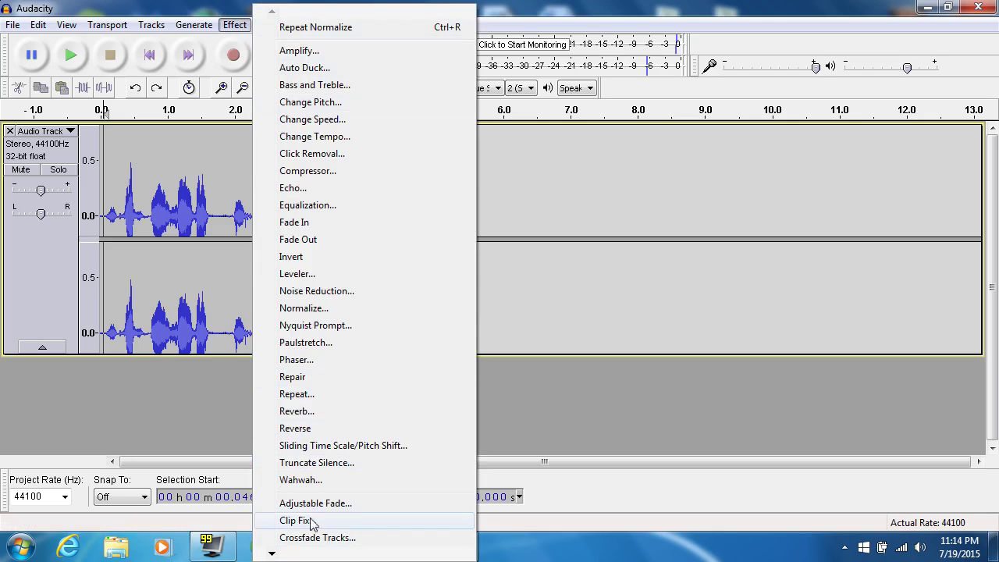
mouse_move(270, 554)
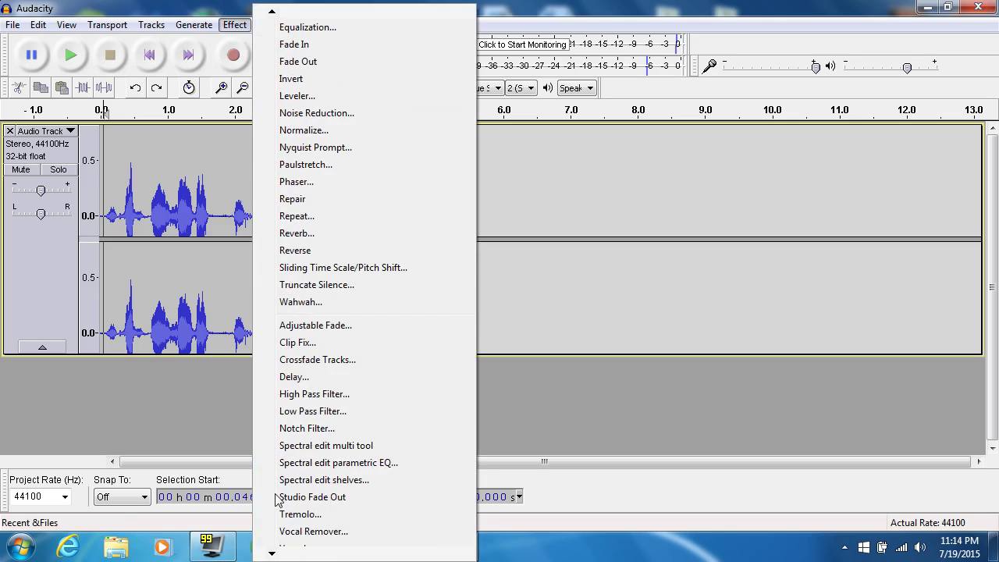
mouse_move(272, 12)
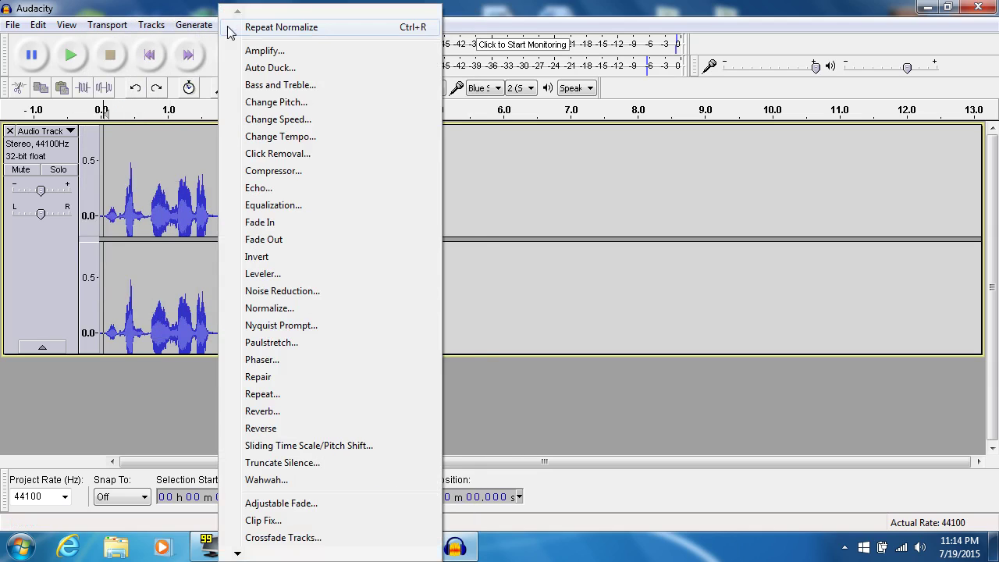
mouse_move(199, 29)
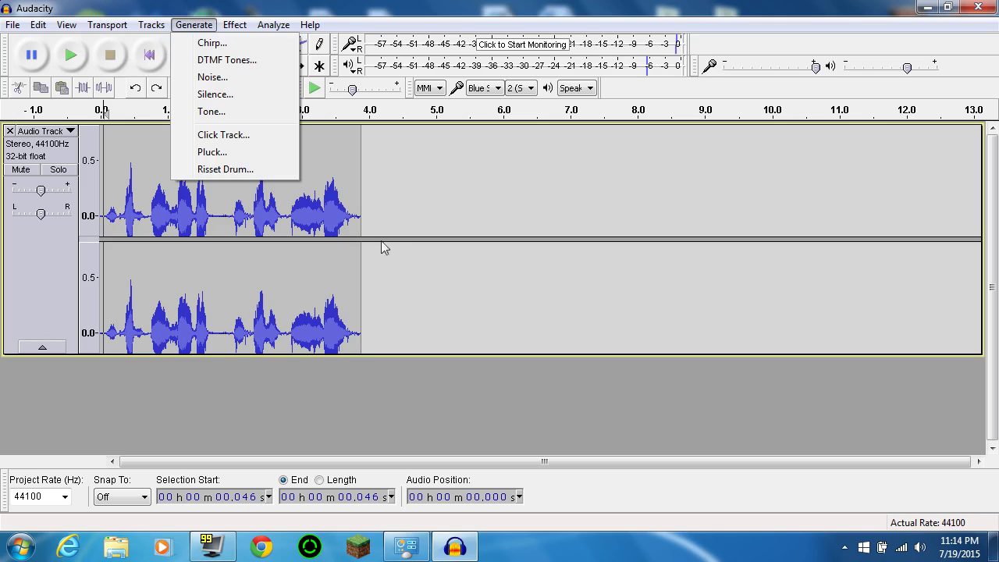
Close the generators list and normalize the whole clip to a -1.0 dB peak.
click(412, 227)
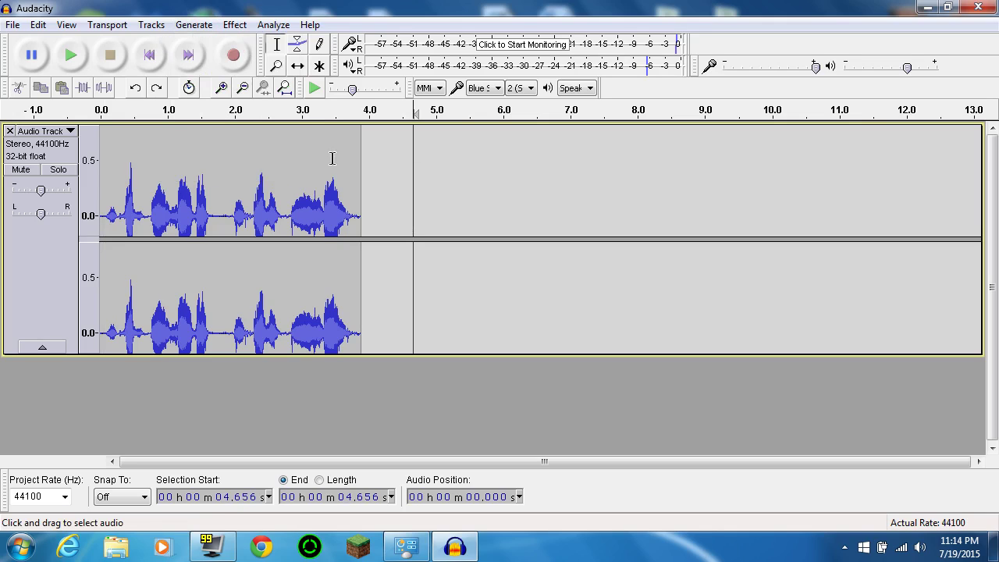
click(101, 166)
click(235, 24)
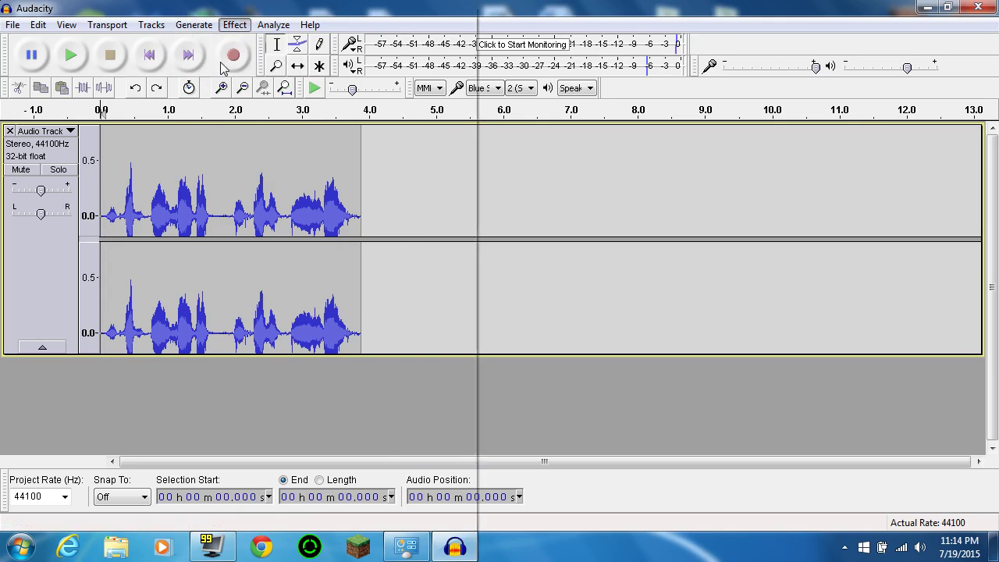
click(324, 307)
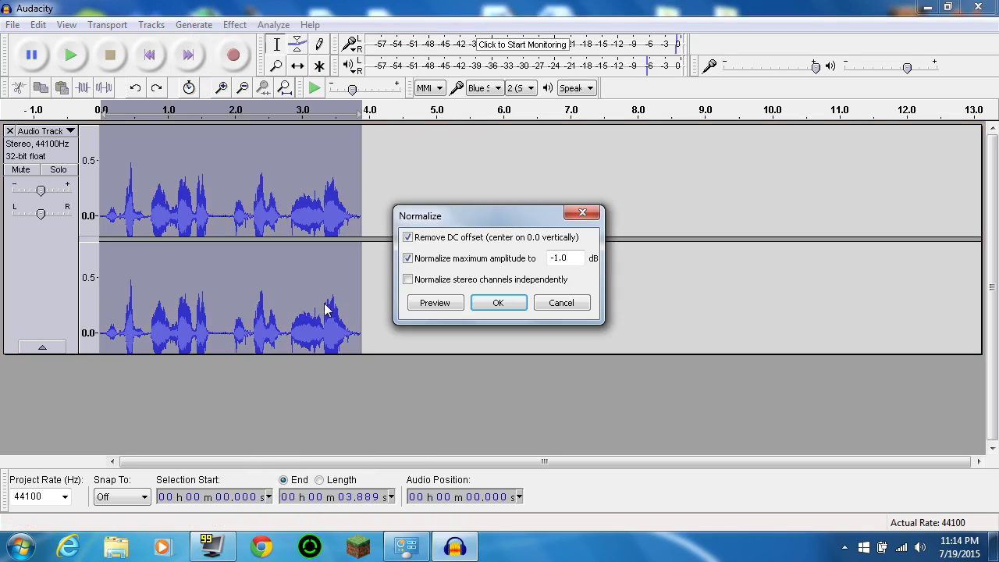
click(498, 304)
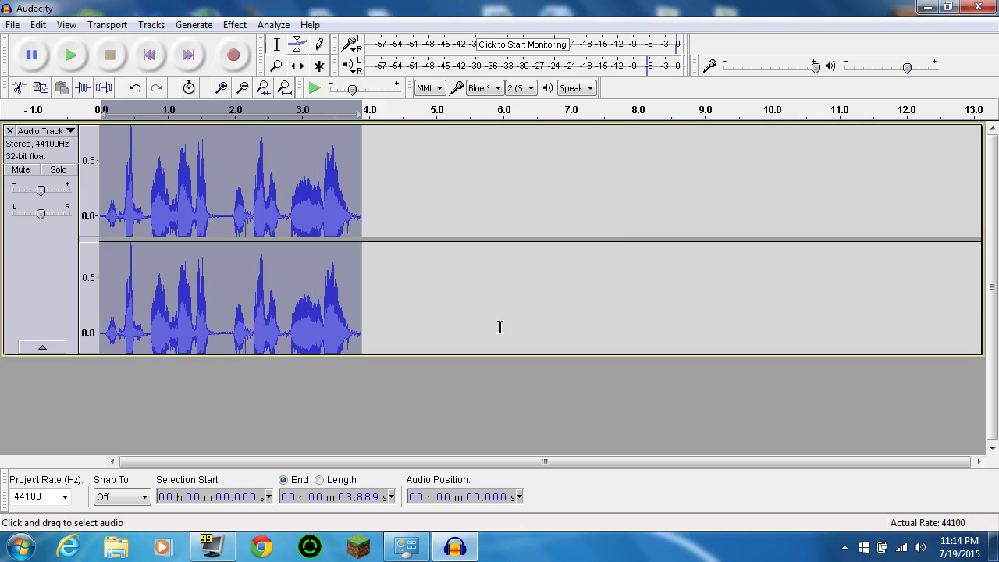
Play the normalized 3.889-second clip from its start to the end.
click(108, 189)
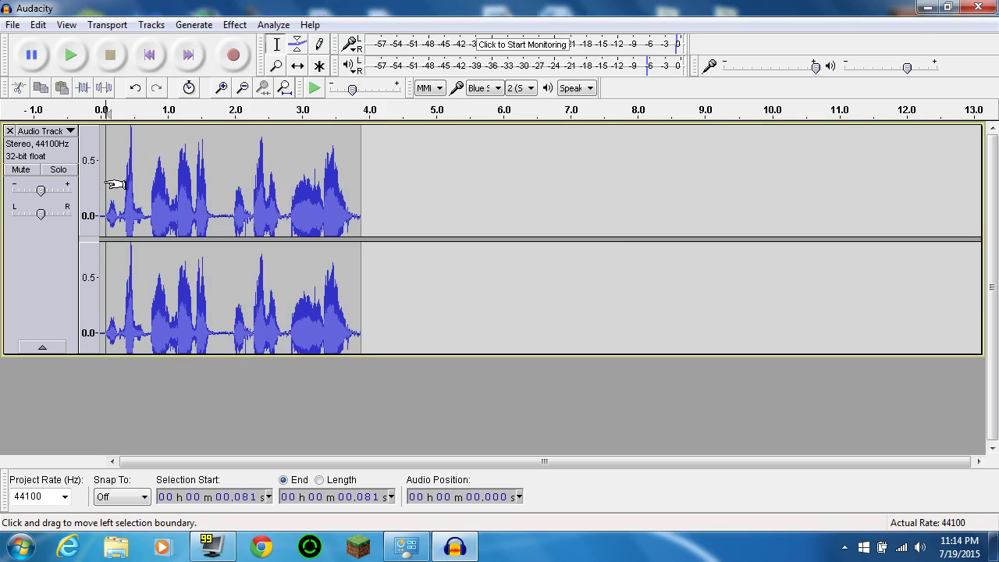
key(Home)
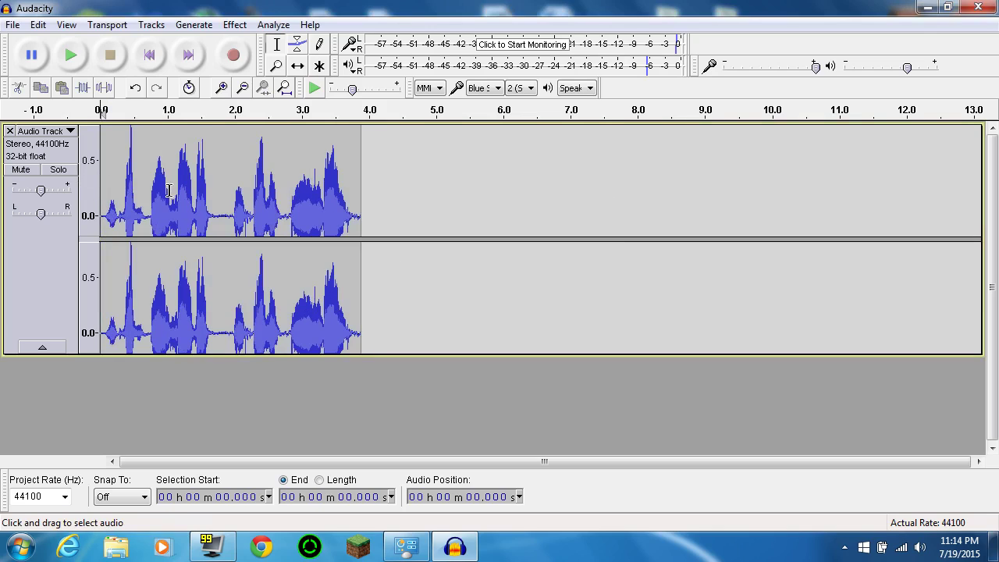
key(space)
Export the clip to the Desktop as 'Tutorial', a WAV (Microsoft) signed 16-bit PCM file.
click(12, 25)
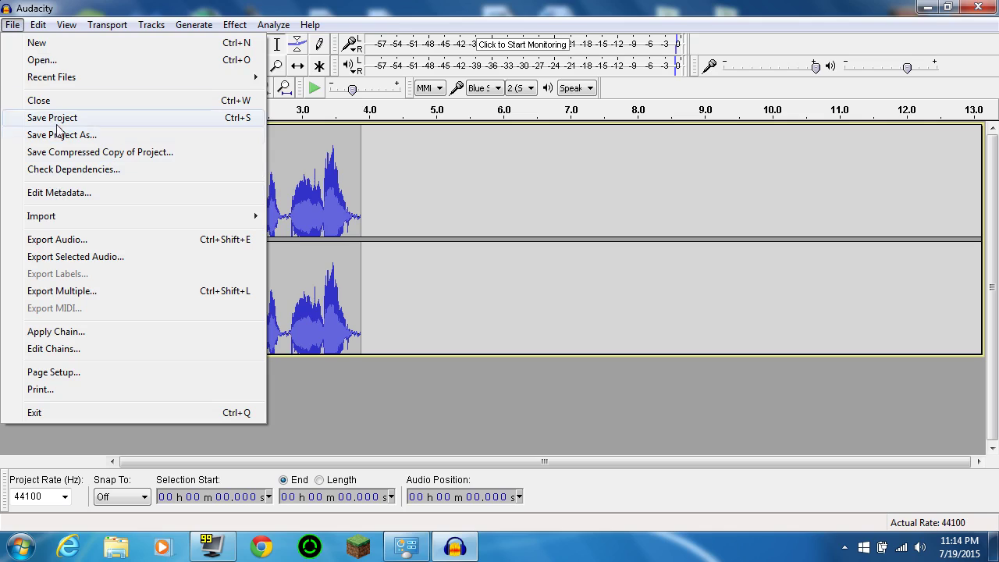
click(60, 240)
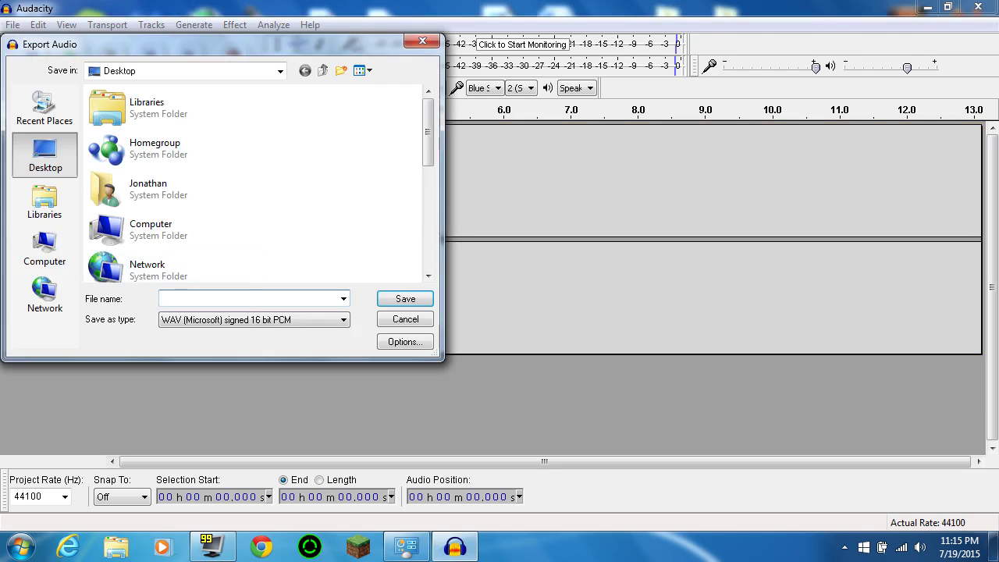
click(235, 328)
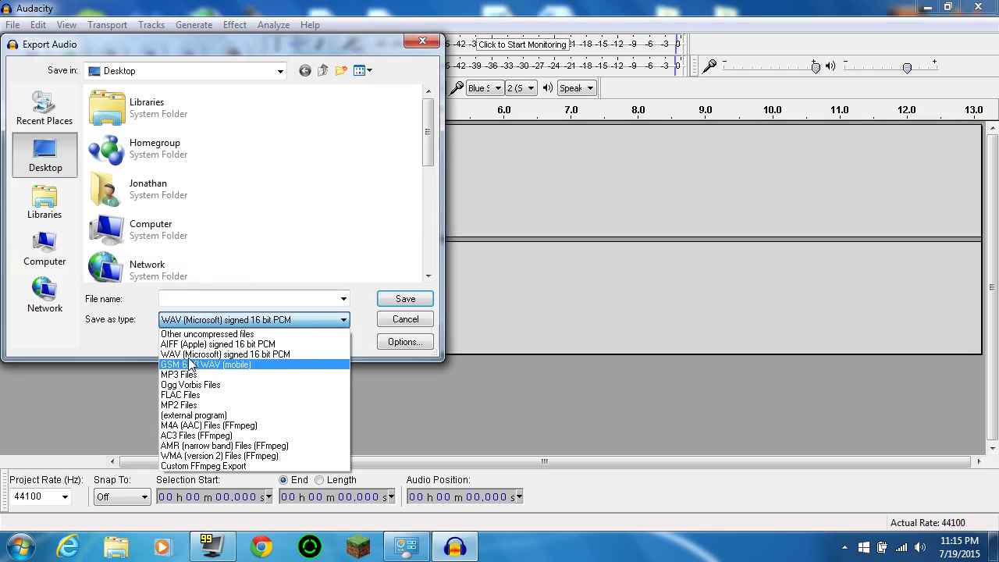
click(191, 354)
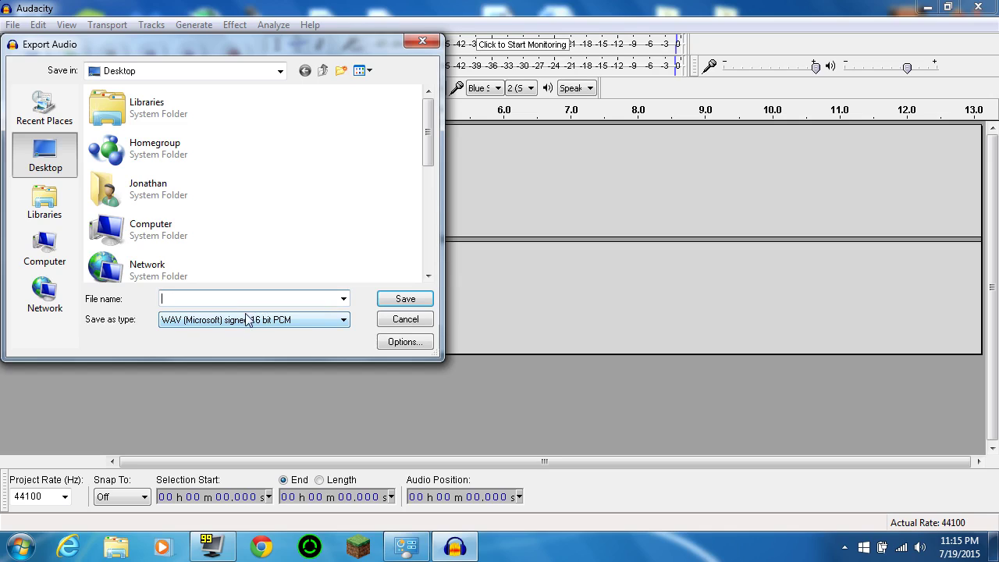
text(Tutorial)
Confirm saving the exported WAV and place the playback cursor near the clip's start.
key(Return)
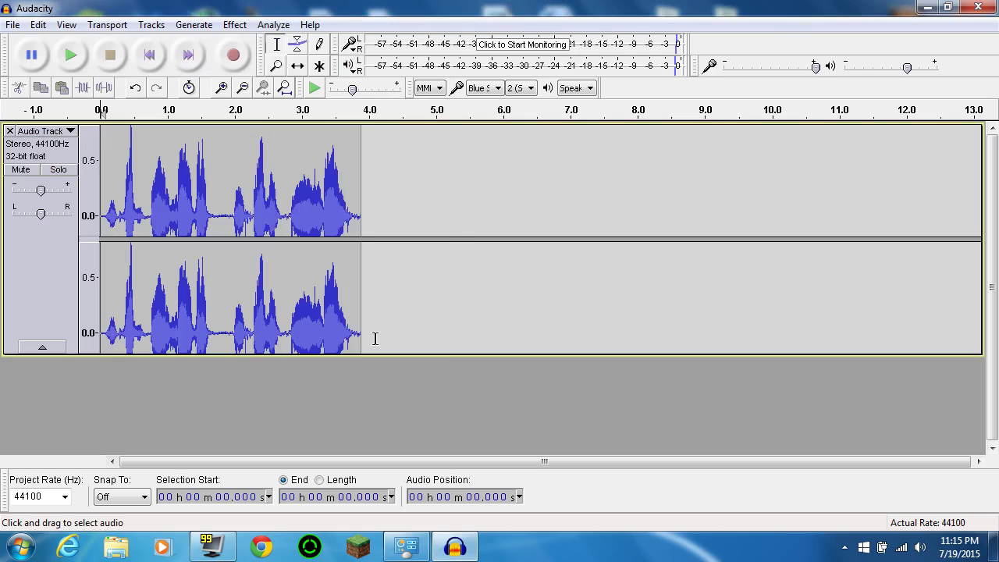
click(105, 193)
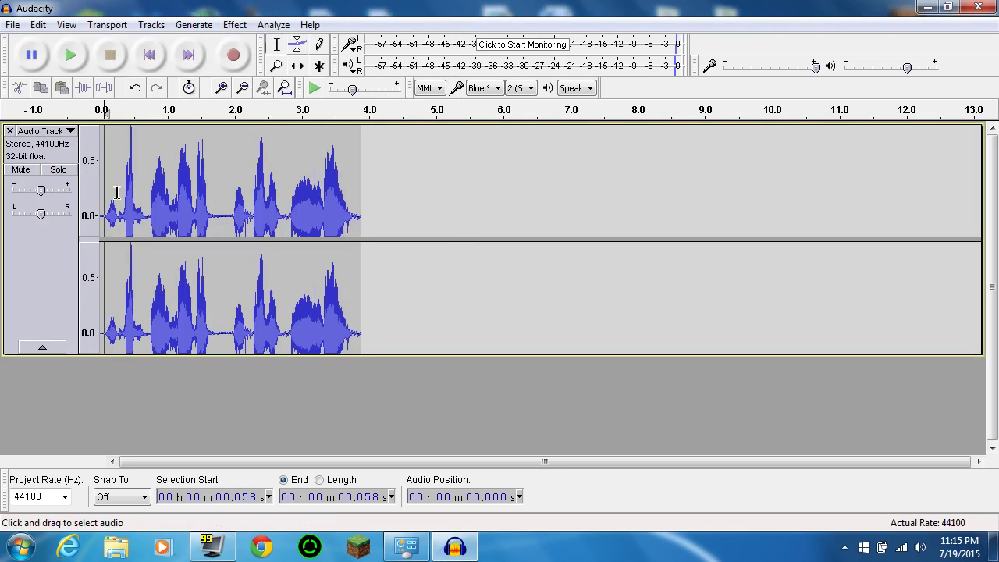
click(104, 182)
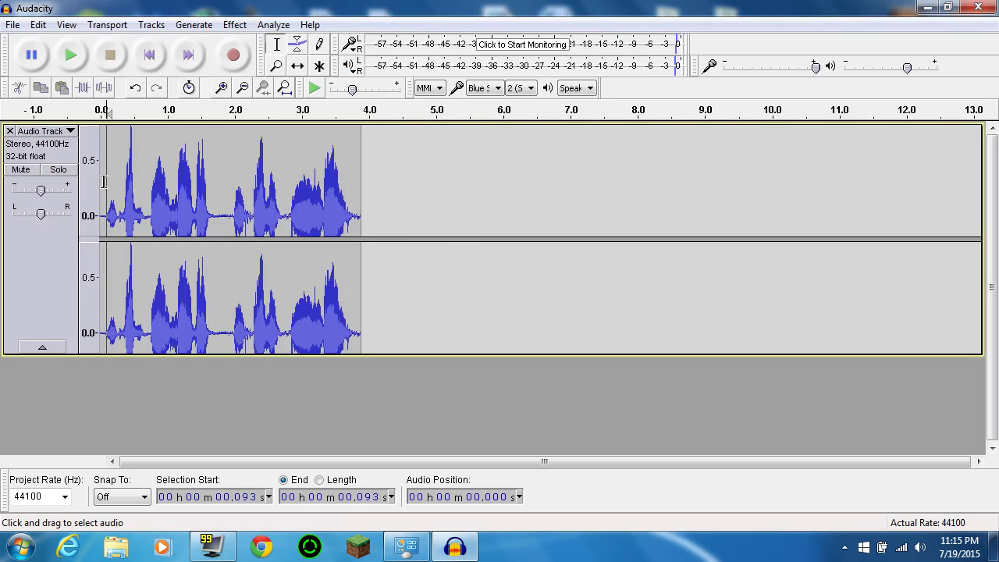
Magnify the amplitude scale to 0–0.20, then play the clip from its beginning.
click(92, 185)
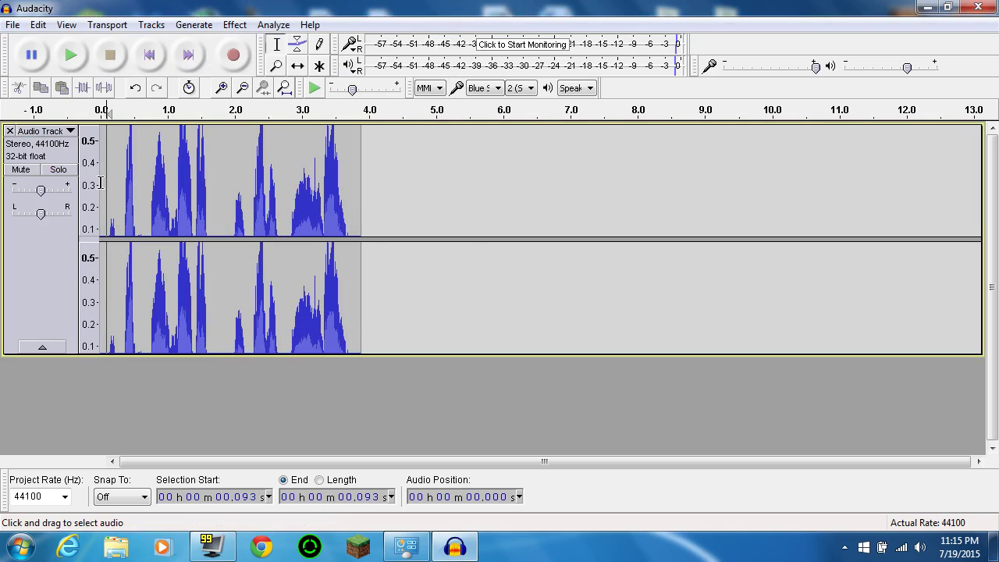
click(90, 228)
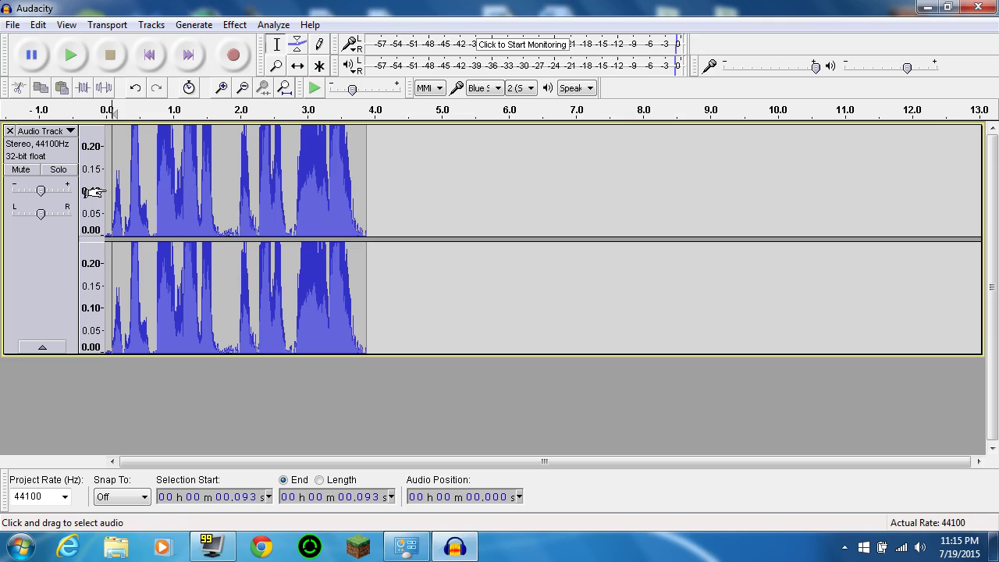
click(106, 193)
key(space)
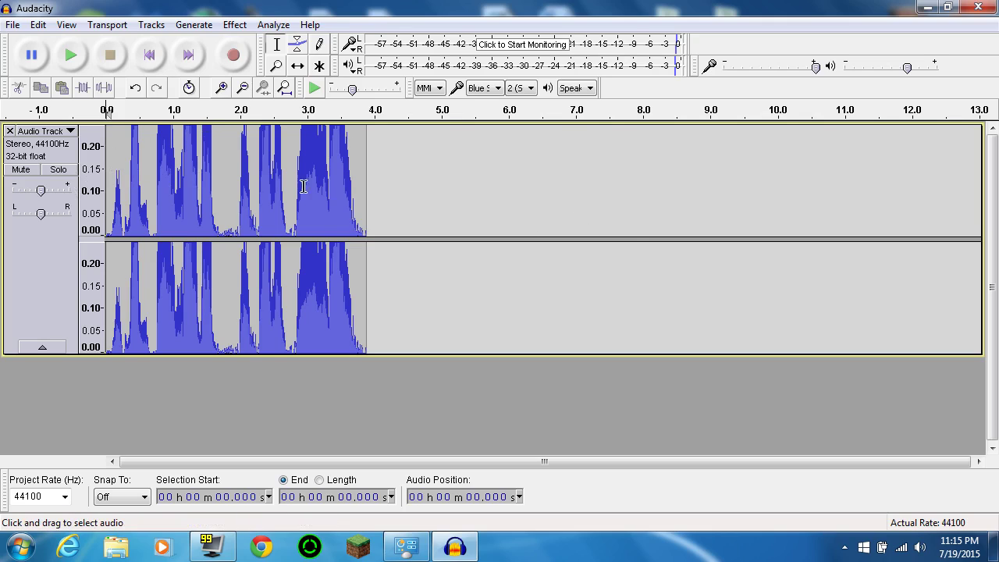
click(234, 24)
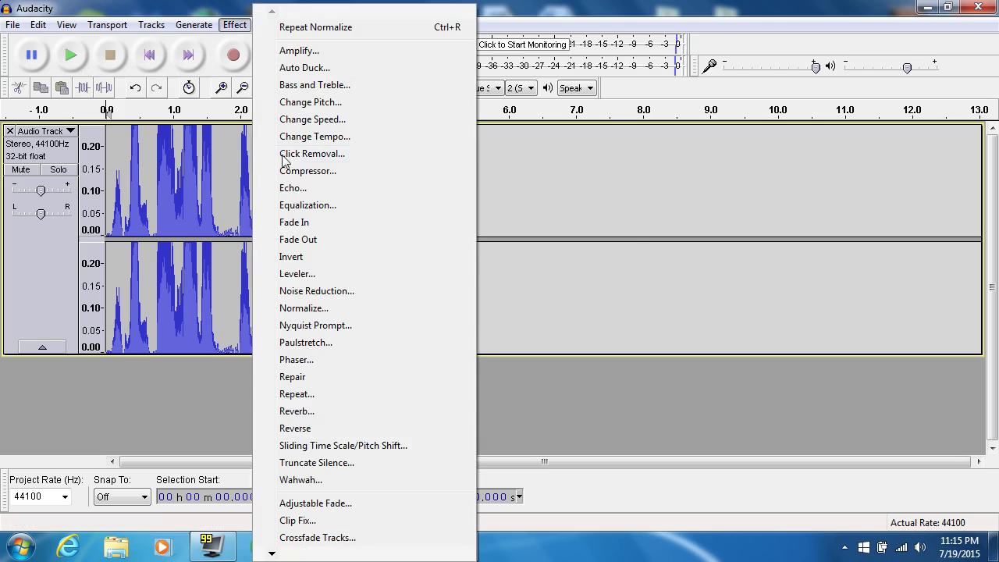
click(318, 293)
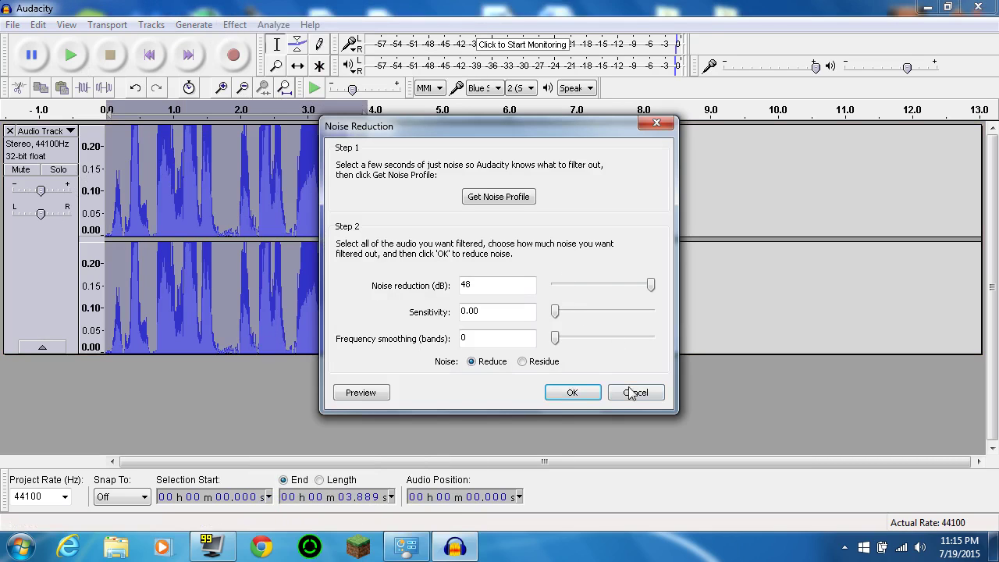
click(653, 394)
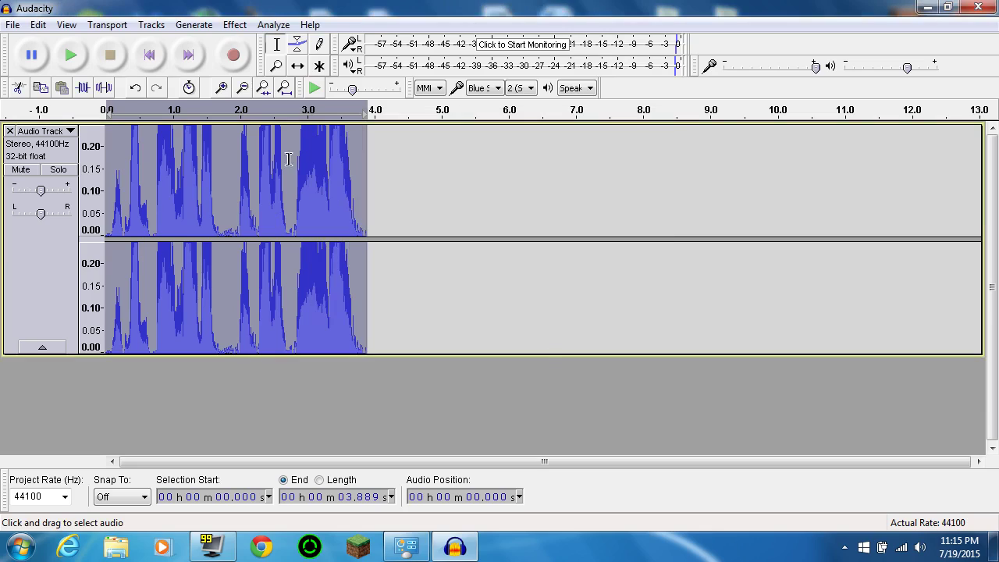